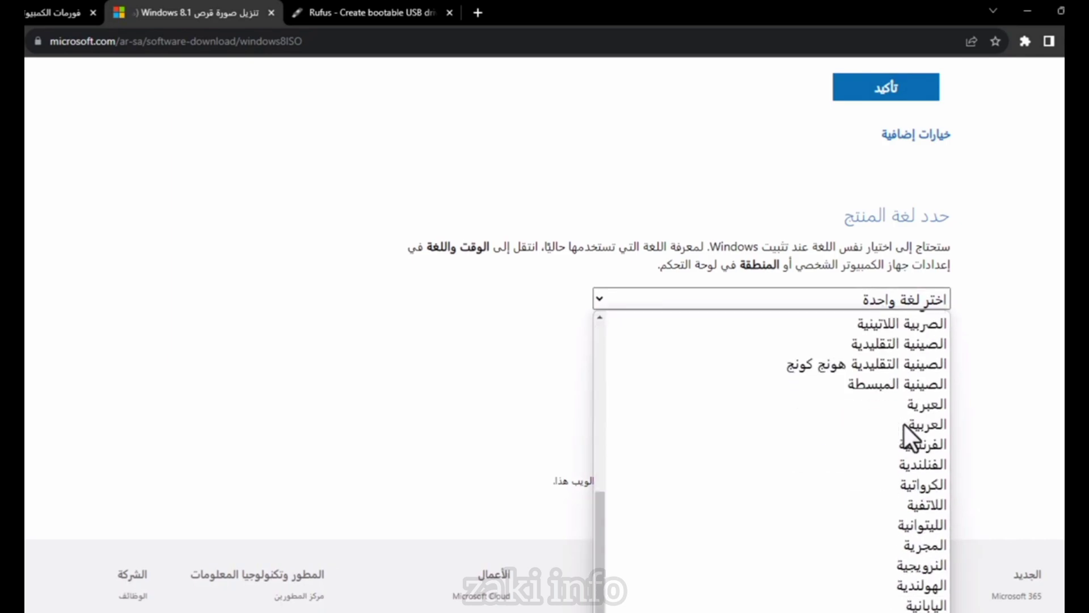
Choose English (United States) as the Windows 8.1 product language and confirm the selection
{"action": "left_click", "coordinate": [911, 442]}
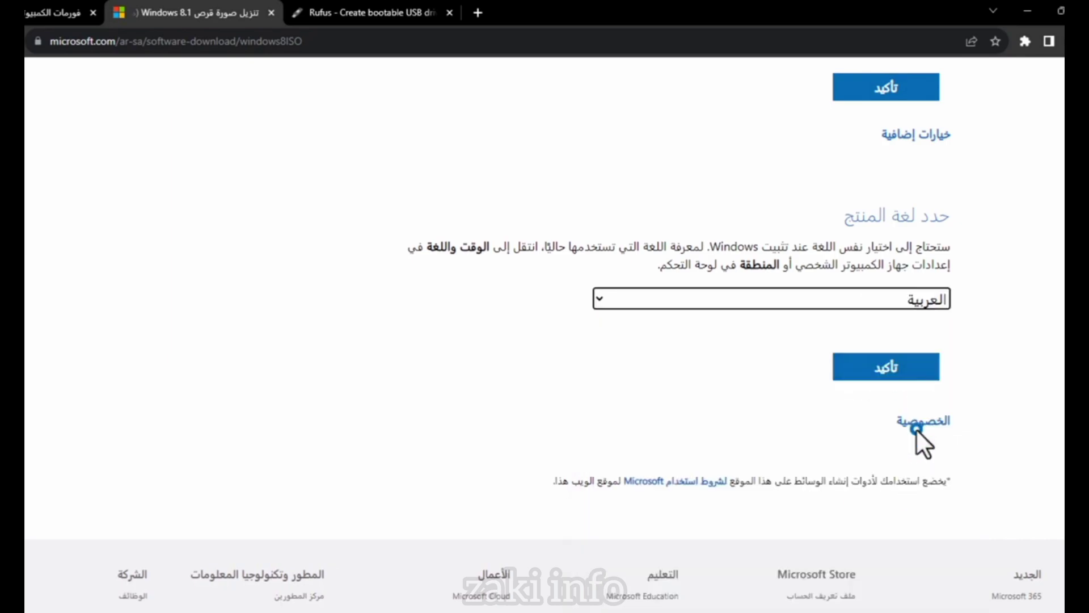
{"action": "left_click", "coordinate": [872, 298]}
{"action": "scroll", "coordinate": [851, 375], "scroll_direction": "up", "scroll_amount": 3}
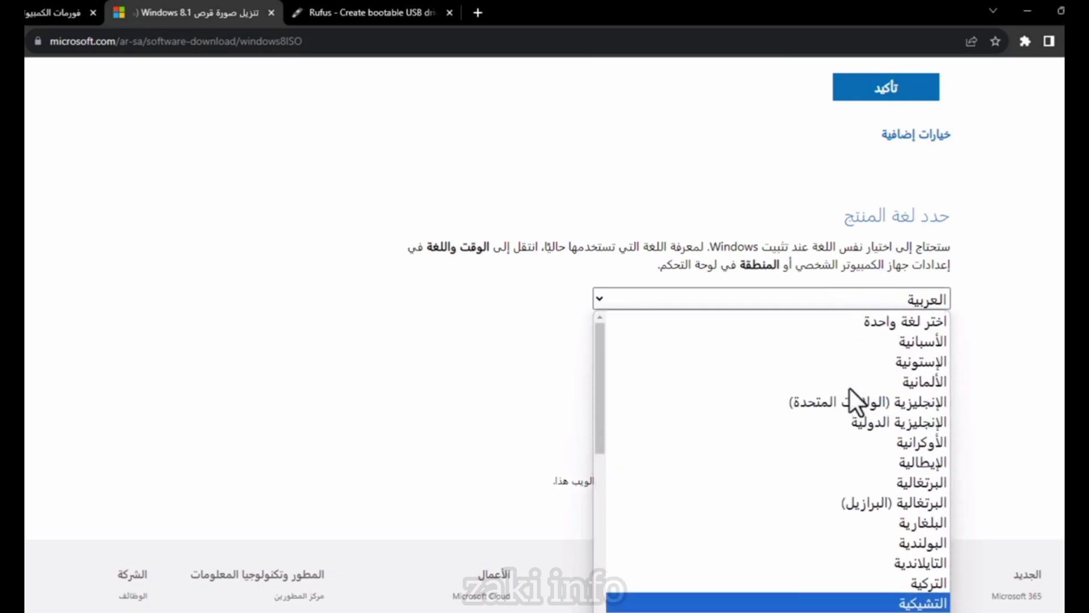
{"action": "left_click", "coordinate": [850, 399]}
{"action": "left_click", "coordinate": [864, 374]}
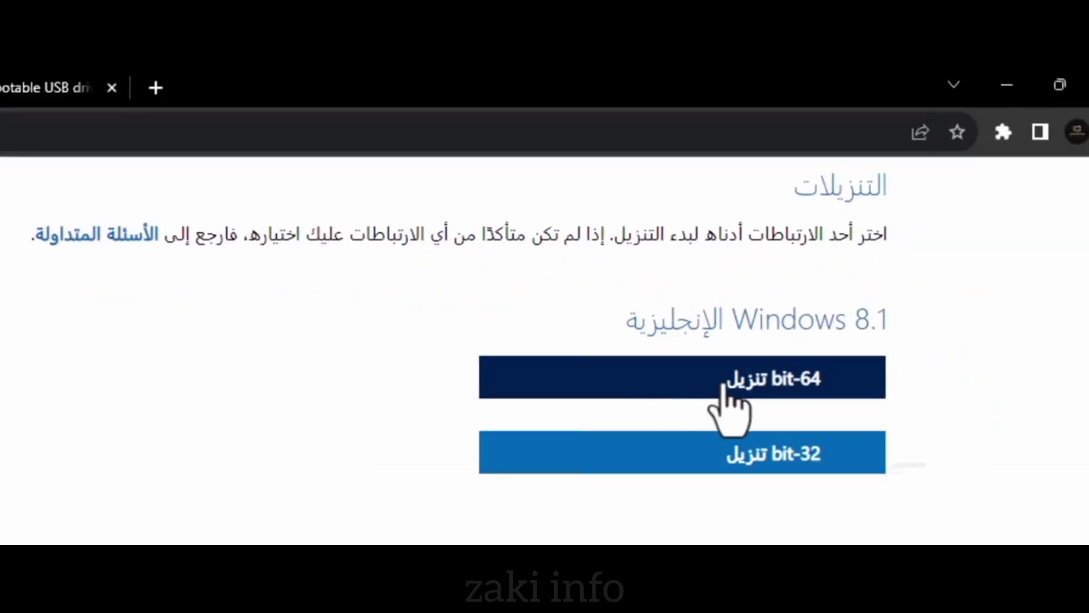
Start the 64-bit Windows 8.1 English download and check its progress in the browser's downloads
{"action": "left_click", "coordinate": [672, 454]}
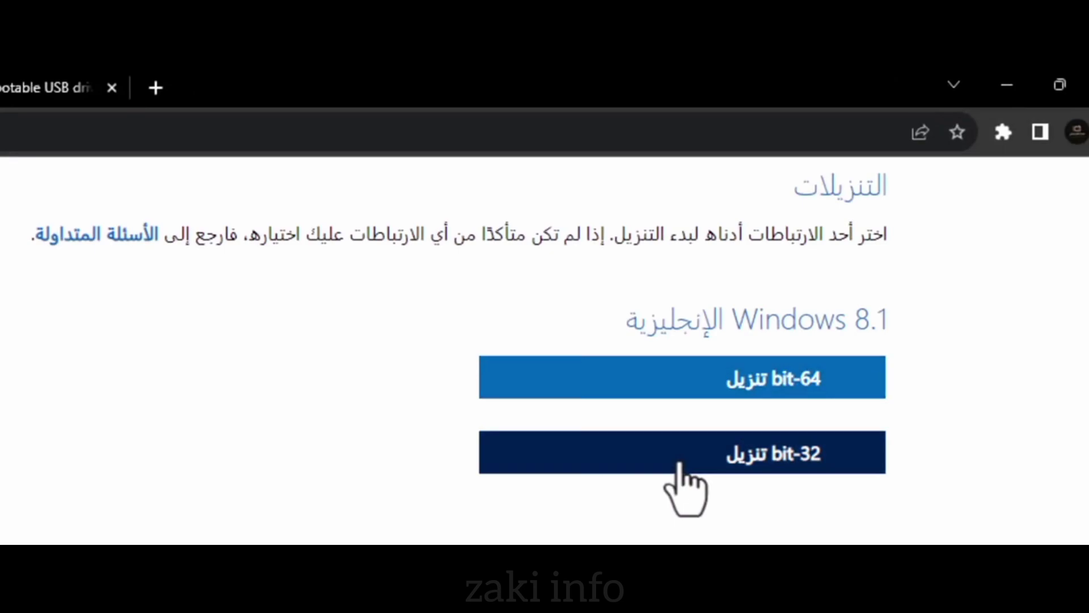
{"action": "left_click", "coordinate": [710, 390]}
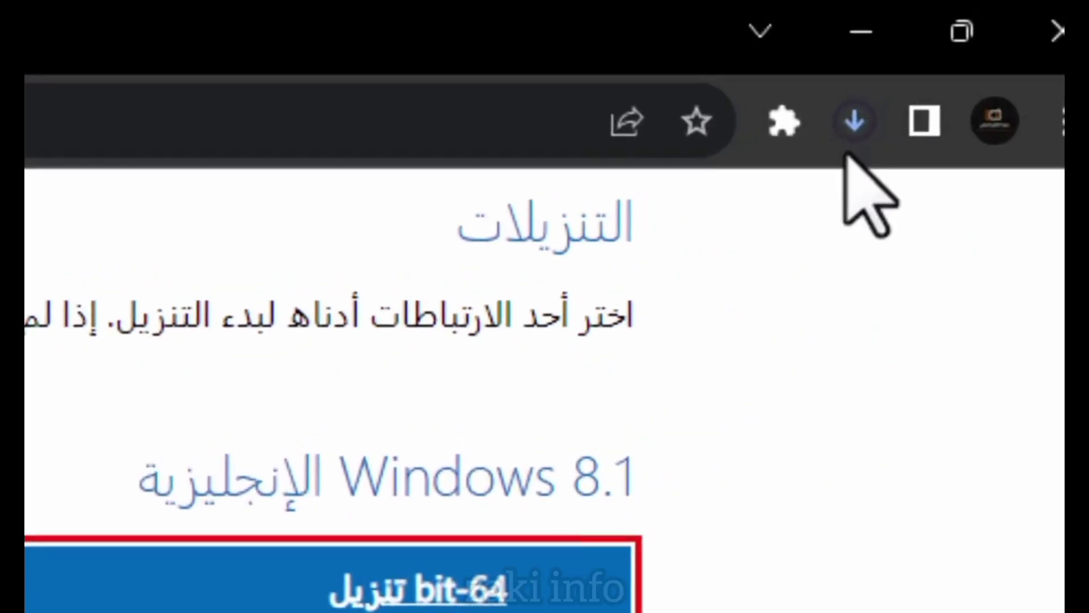
{"action": "left_click", "coordinate": [854, 123]}
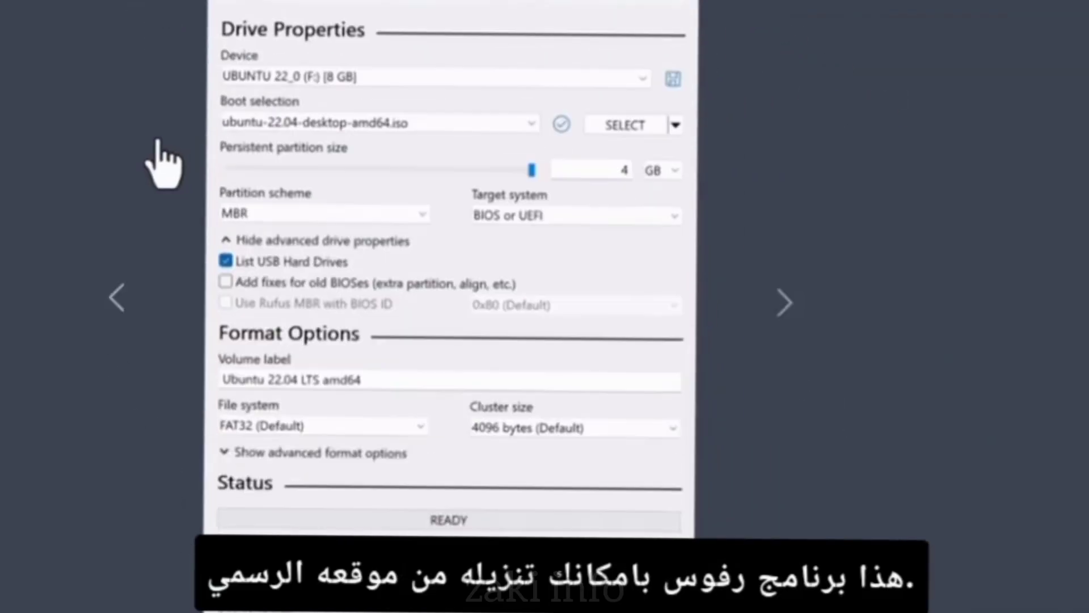
Download rufus-4.3.exe from the latest releases on the rufus.ie site and launch it
{"action": "scroll", "coordinate": [163, 162], "scroll_direction": "down", "scroll_amount": 10}
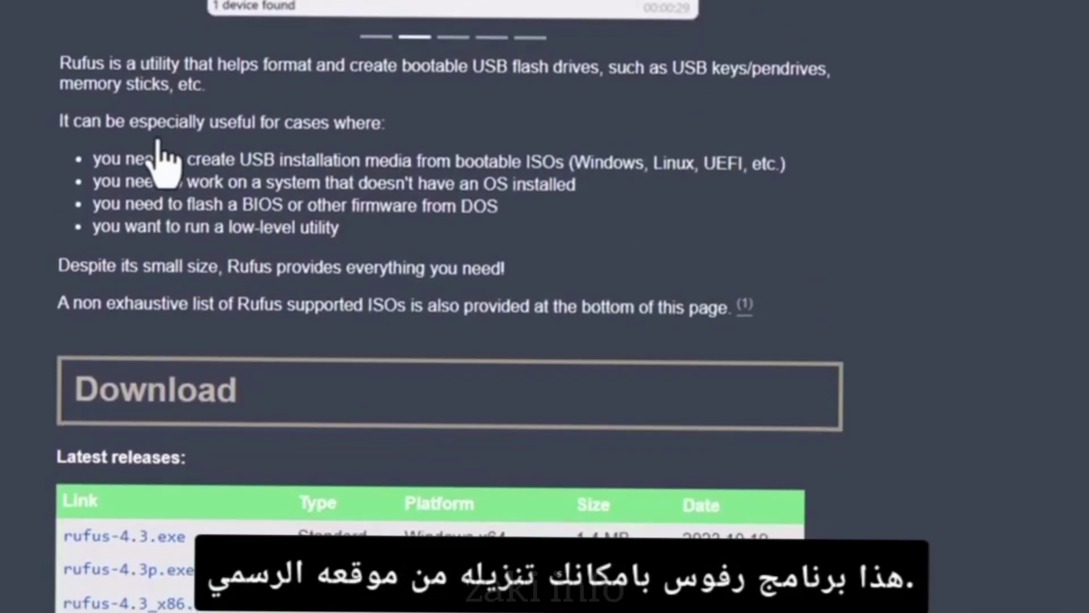
{"action": "scroll", "coordinate": [161, 161], "scroll_direction": "down", "scroll_amount": 3}
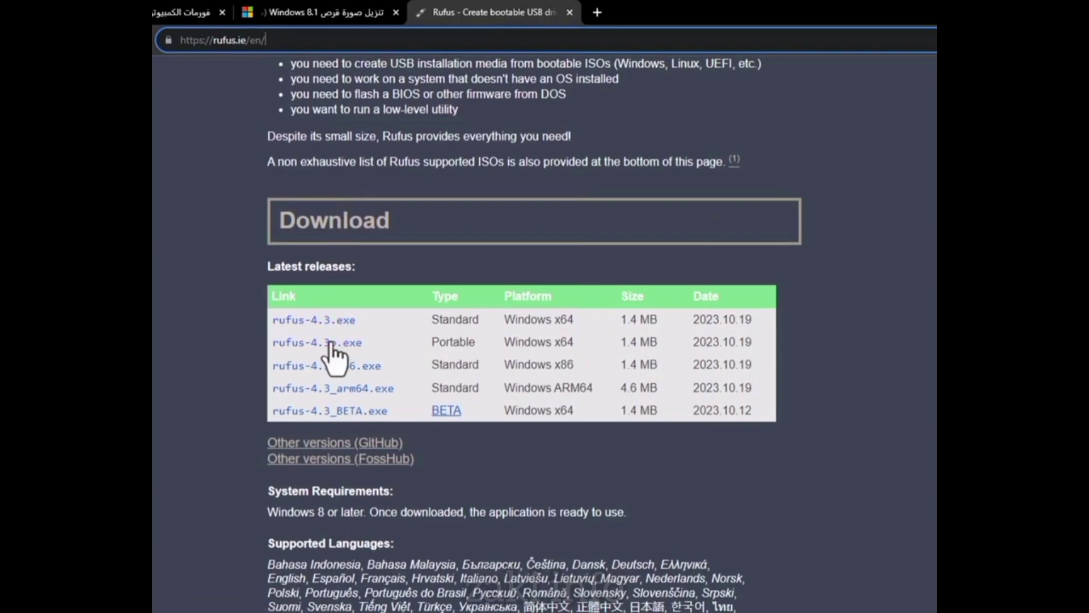
{"action": "scroll", "coordinate": [339, 212], "scroll_direction": "up", "scroll_amount": 8}
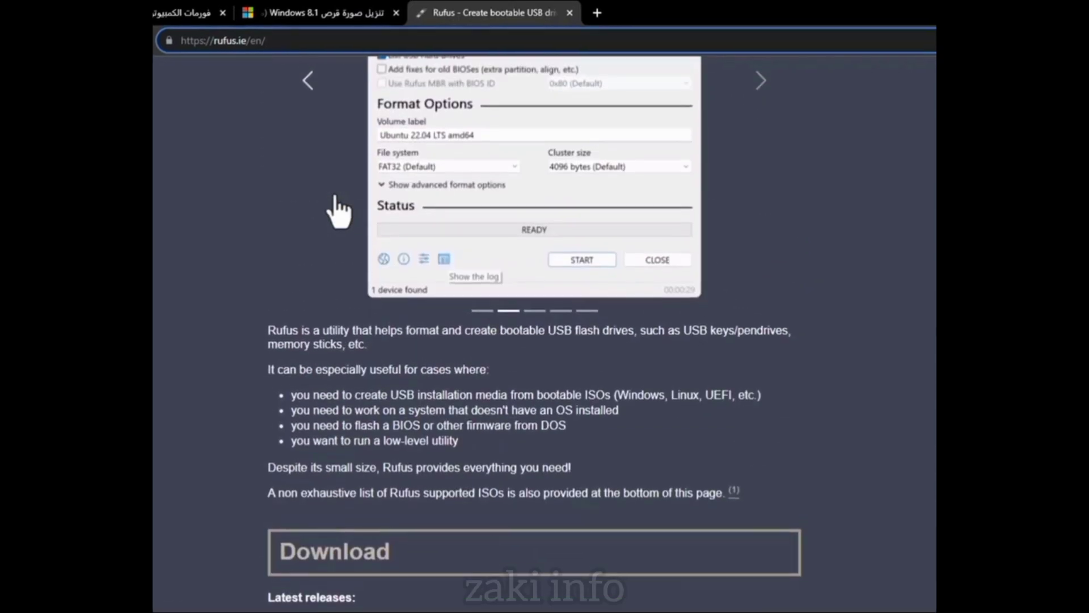
{"action": "scroll", "coordinate": [340, 213], "scroll_direction": "up", "scroll_amount": 5}
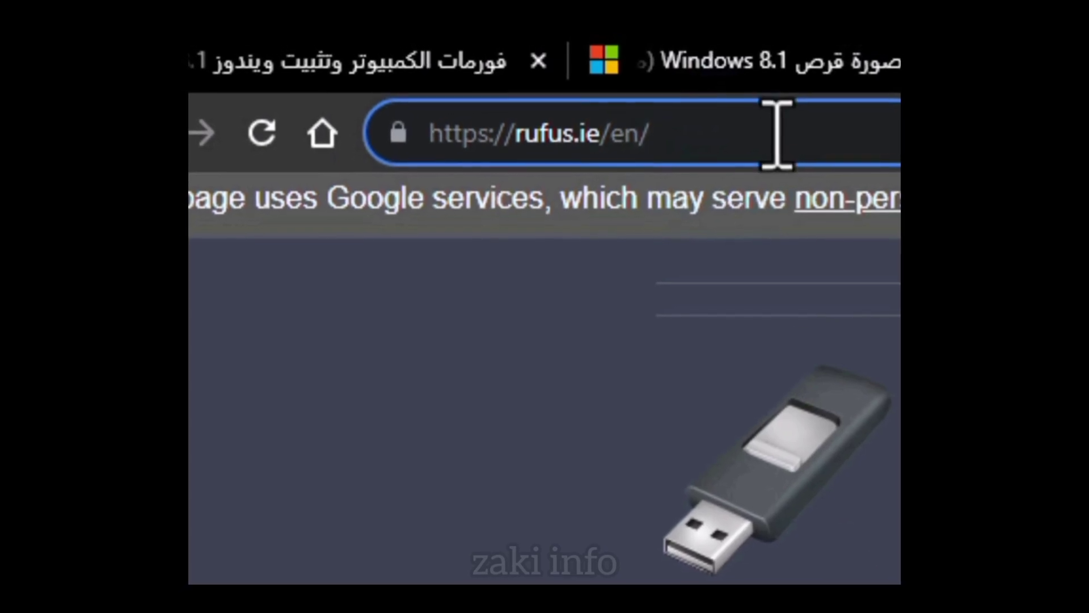
{"action": "left_click", "coordinate": [715, 149]}
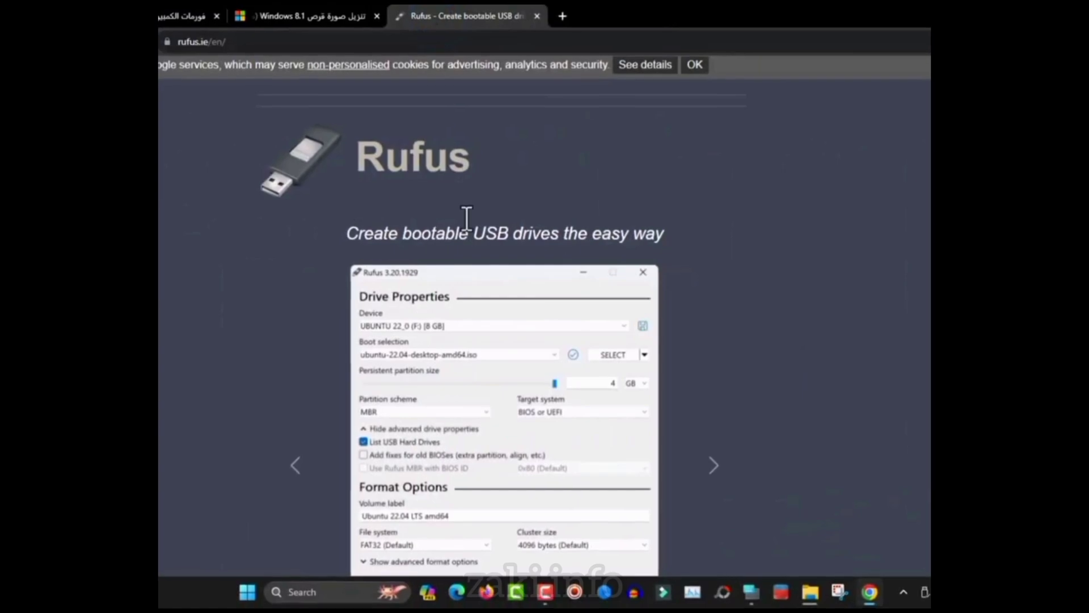
{"action": "scroll", "coordinate": [467, 227], "scroll_direction": "down", "scroll_amount": 10}
{"action": "left_click", "coordinate": [324, 321]}
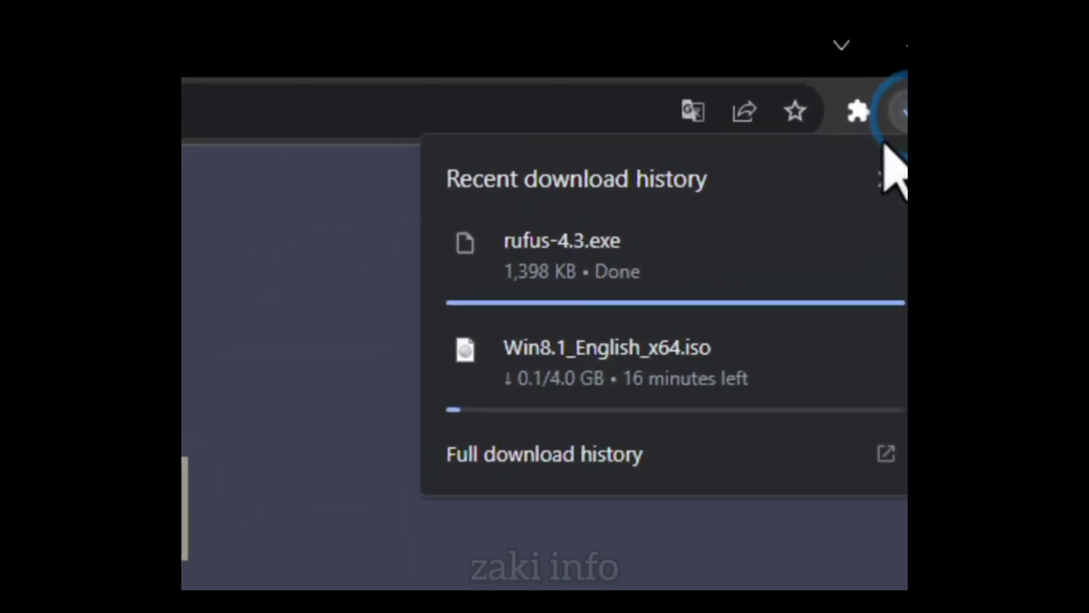
{"action": "left_click", "coordinate": [559, 289]}
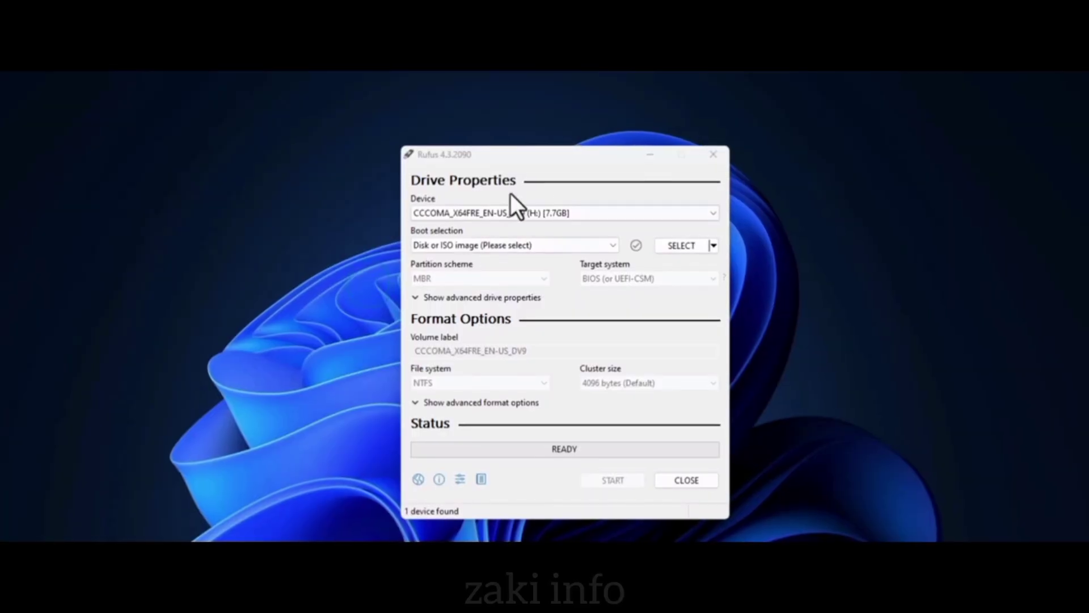
Select the 7.7 GB USB flash drive CCCOMA_X64FRE_EN-US_DV9 (H:) as the target device
{"action": "left_click", "coordinate": [542, 154]}
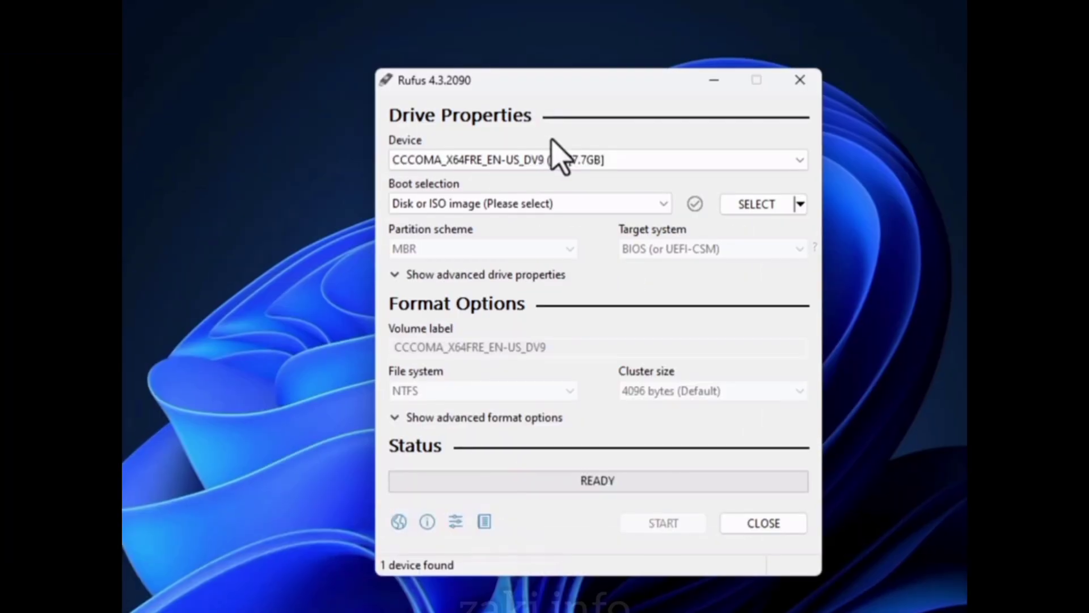
{"action": "left_click", "coordinate": [571, 159]}
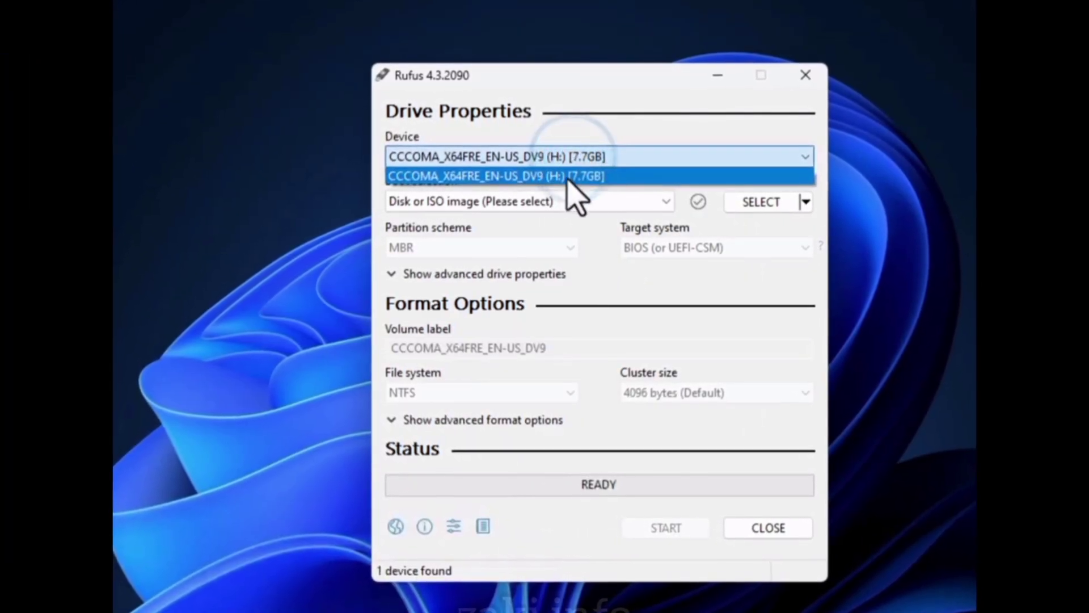
{"action": "left_click", "coordinate": [568, 177]}
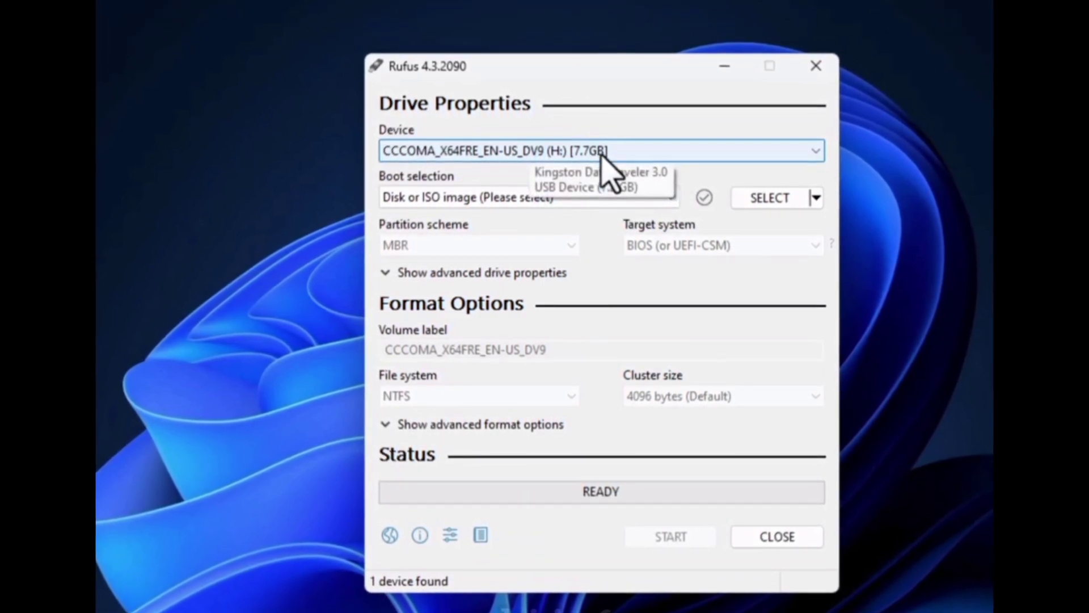
{"action": "left_click", "coordinate": [600, 155]}
{"action": "left_click", "coordinate": [592, 170]}
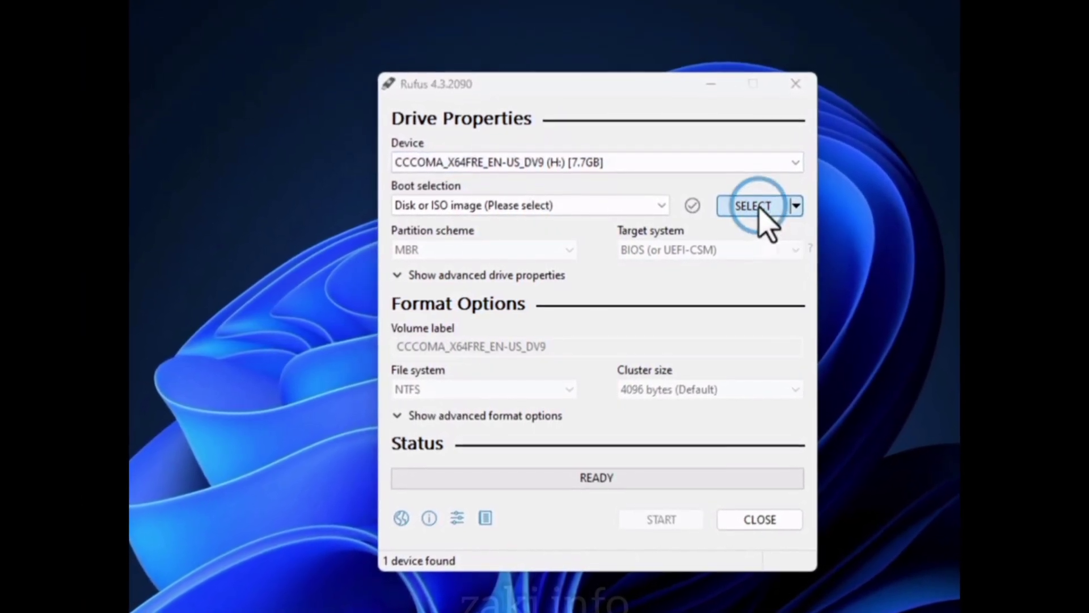
Load the Win8.1_English_x64 ISO from Local Disk (F:) as the boot image and set the partition scheme to MBR
{"action": "left_click", "coordinate": [753, 205]}
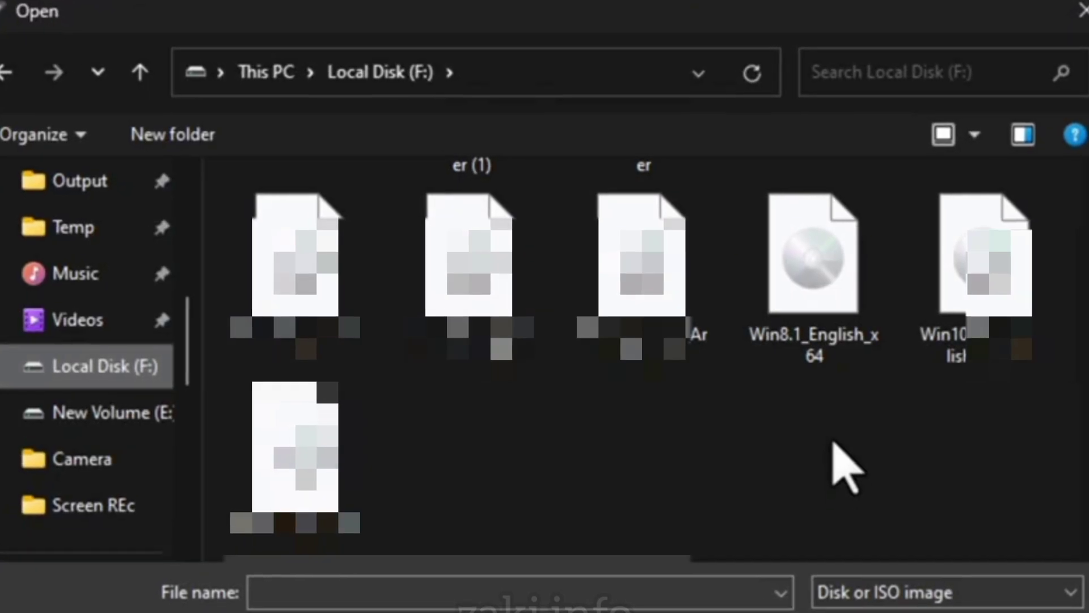
{"action": "left_click", "coordinate": [839, 278]}
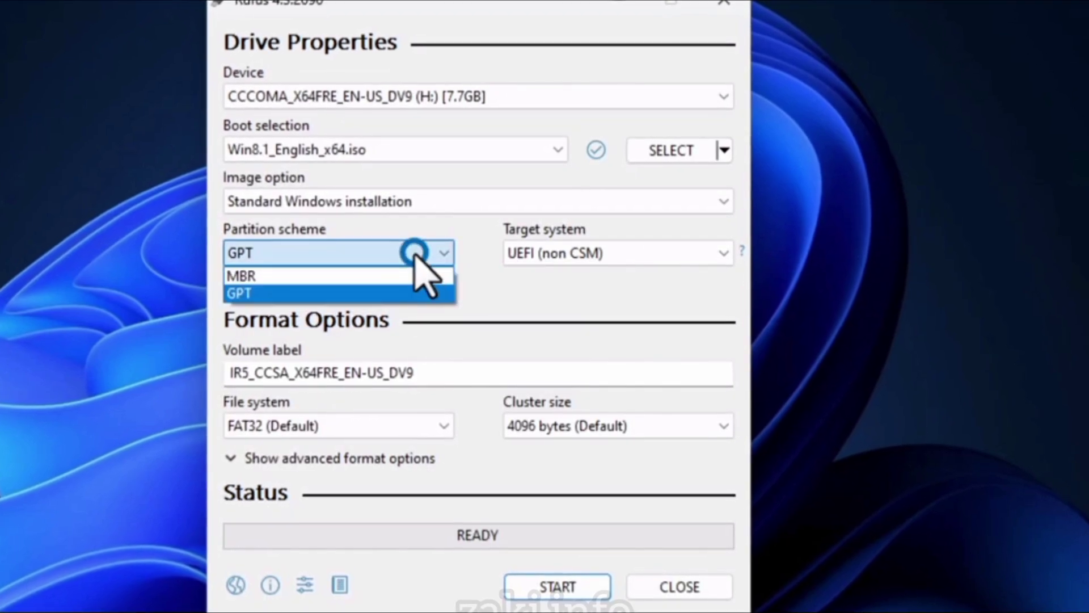
{"action": "left_click", "coordinate": [295, 293]}
{"action": "left_click", "coordinate": [307, 250]}
{"action": "left_click", "coordinate": [309, 276]}
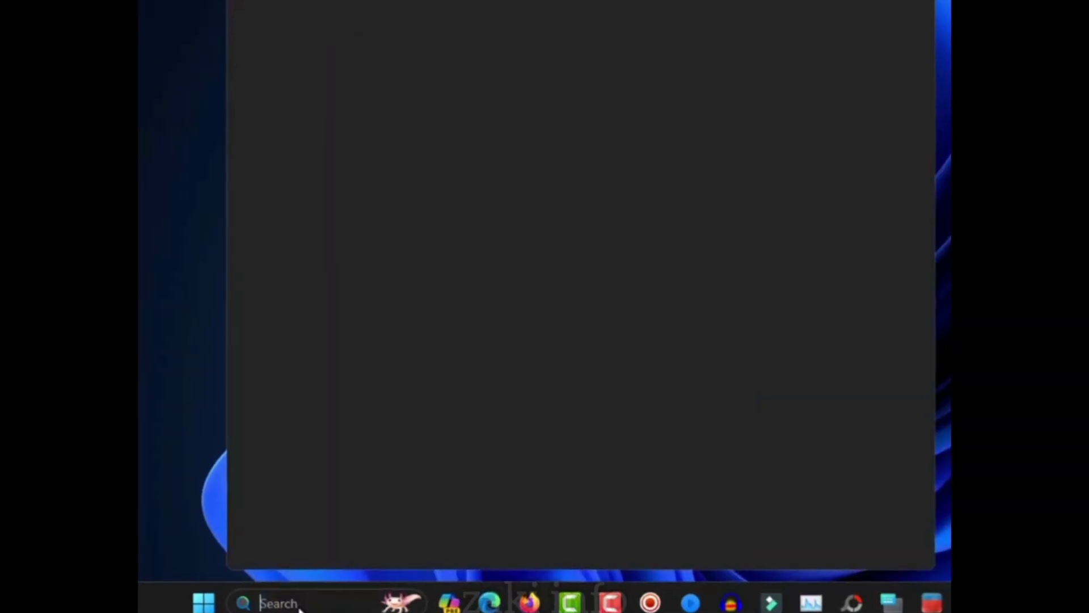
Open Disk Management and view the Volumes properties of Disk 1 to check its partition style
{"action": "type", "text": "cleanmgr"}
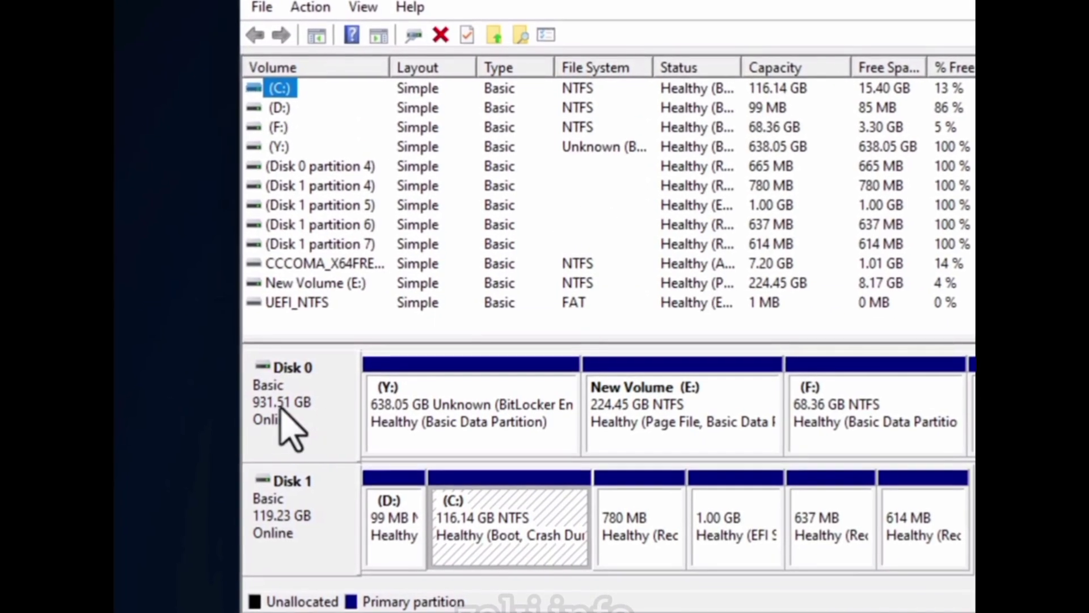
{"action": "left_click", "coordinate": [279, 401]}
{"action": "left_click", "coordinate": [278, 513]}
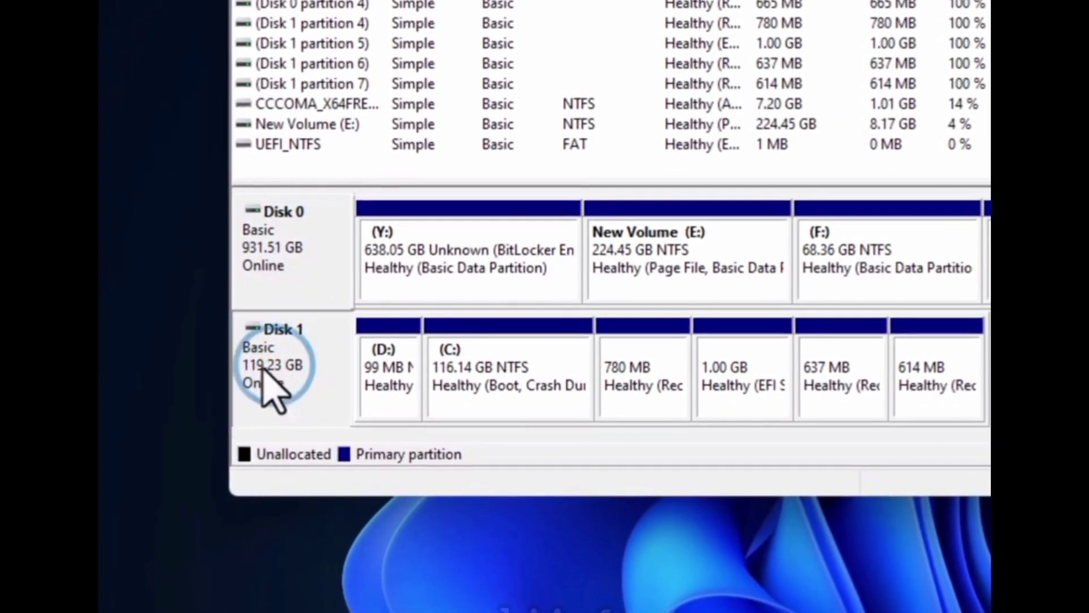
{"action": "right_click", "coordinate": [278, 370]}
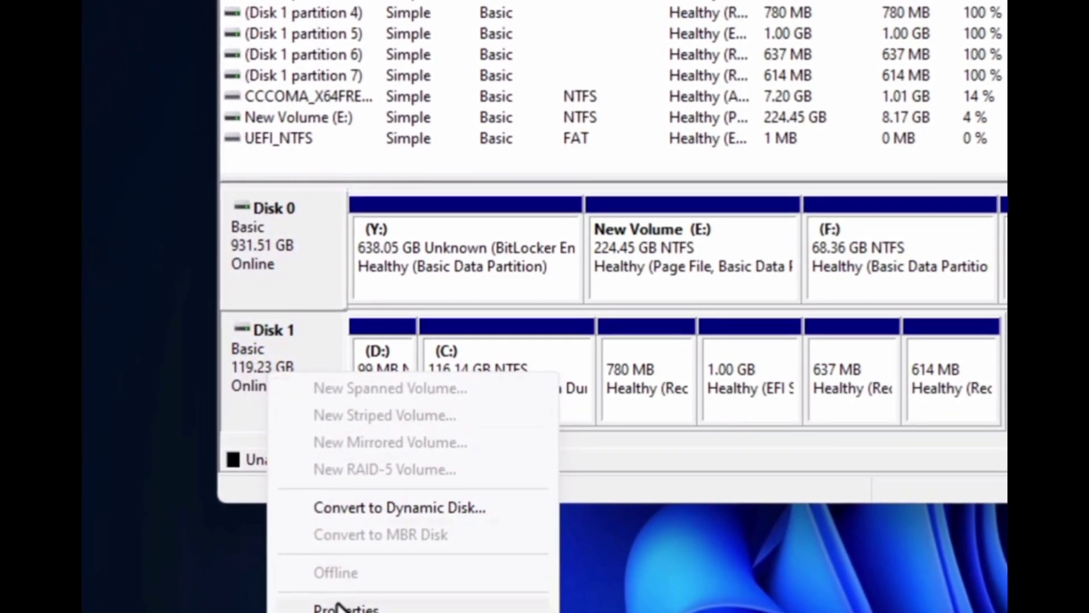
{"action": "left_click", "coordinate": [348, 605]}
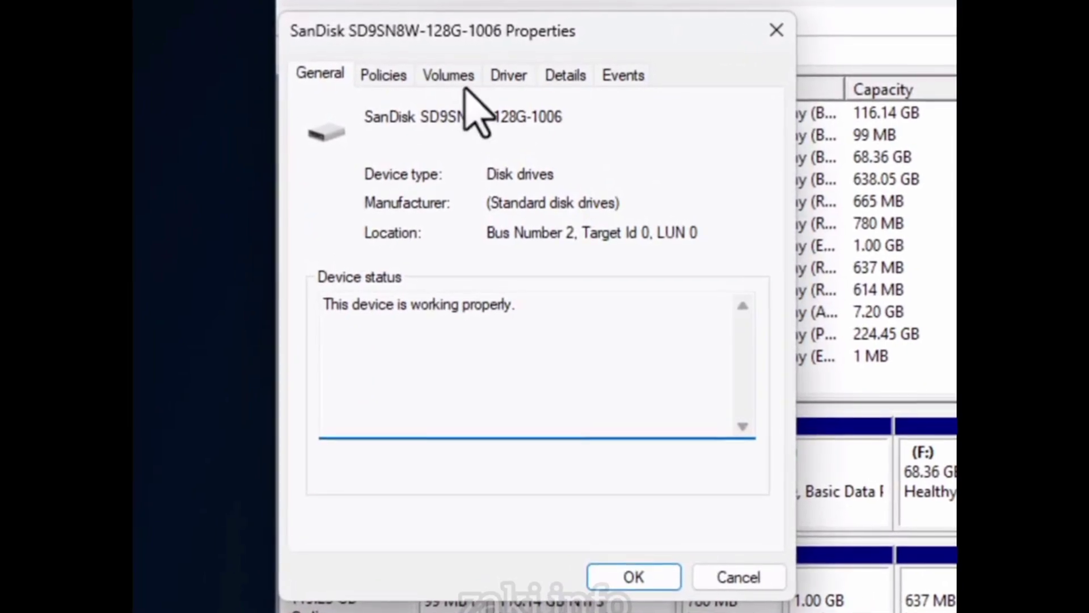
{"action": "left_click", "coordinate": [449, 76]}
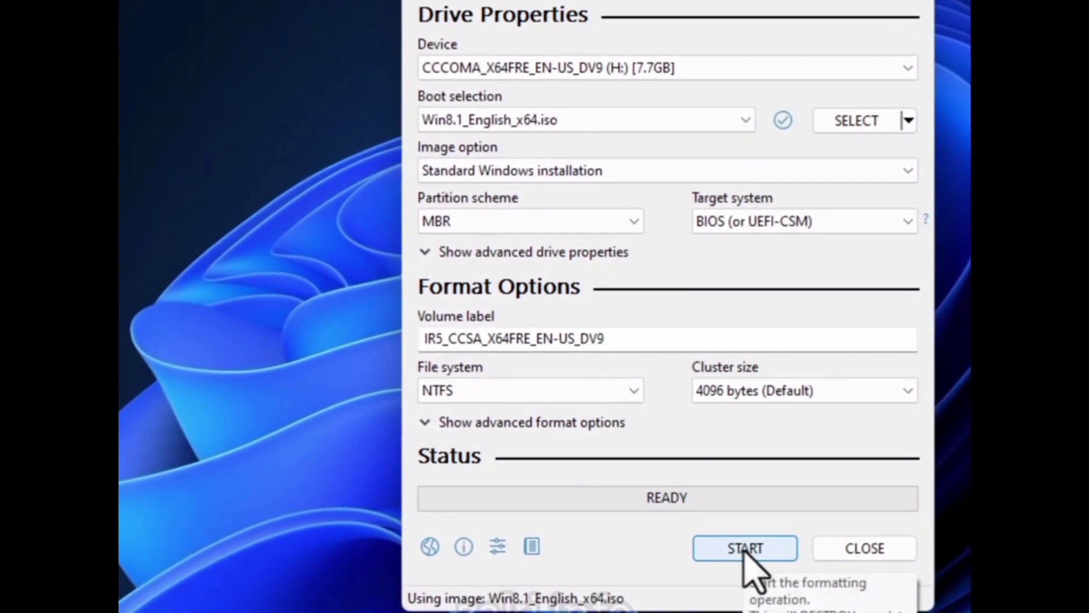
Start writing the Windows 8.1 image to the flash drive in Rufus and accept erasing all its data
{"action": "left_click", "coordinate": [753, 558]}
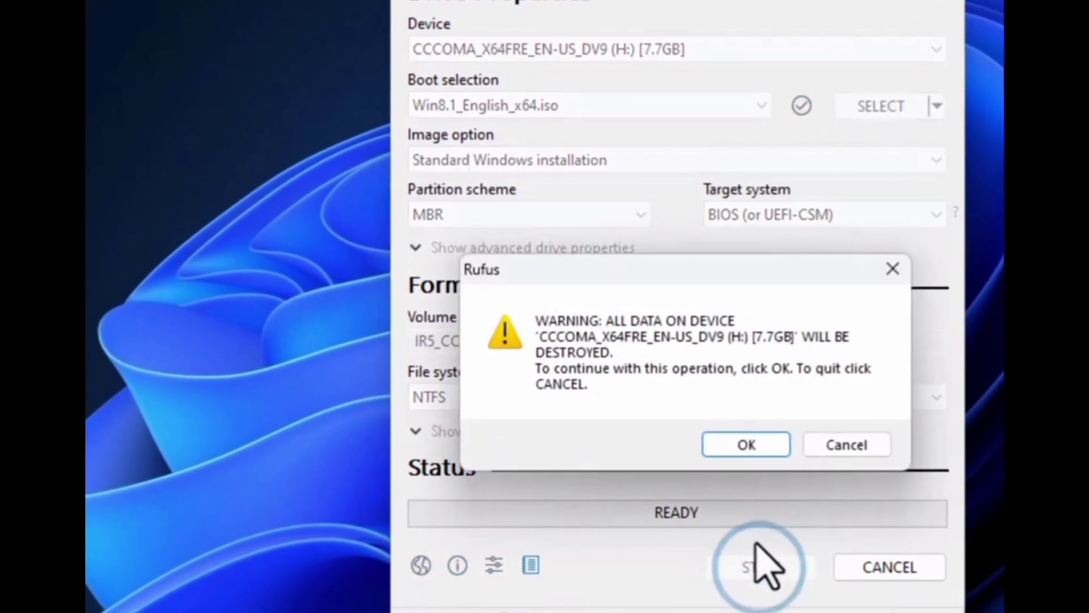
{"action": "left_click", "coordinate": [758, 452]}
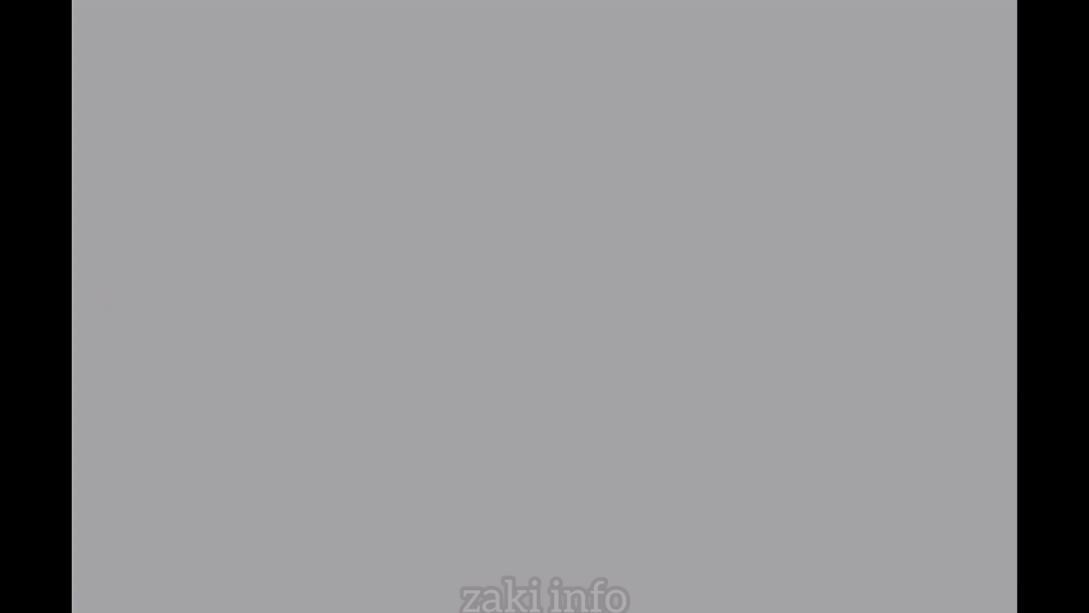
Choose the USB KingstonDataTraveler 3.0 in the Boot Menu and boot the computer from it
{"action": "key", "text": "Down"}
{"action": "key", "text": "Down"}
{"action": "key", "text": "Down"}
{"action": "key", "text": "Down"}
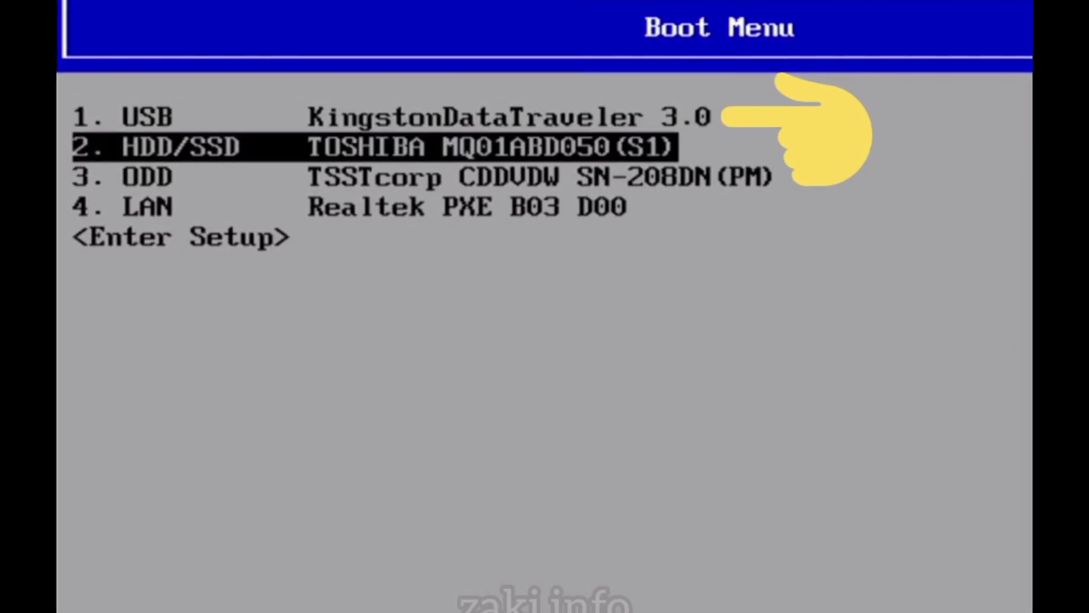
{"action": "key", "text": "Down"}
{"action": "key", "text": "Down"}
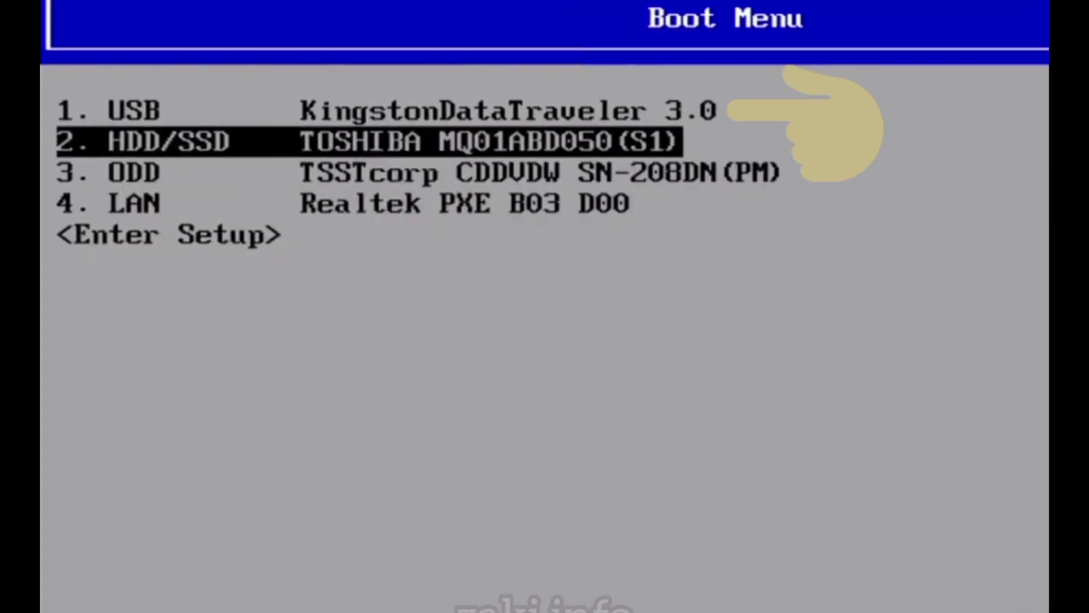
{"action": "key", "text": "Up"}
{"action": "key", "text": "Down"}
{"action": "key", "text": "Down"}
{"action": "key", "text": "Down"}
{"action": "key", "text": "Up"}
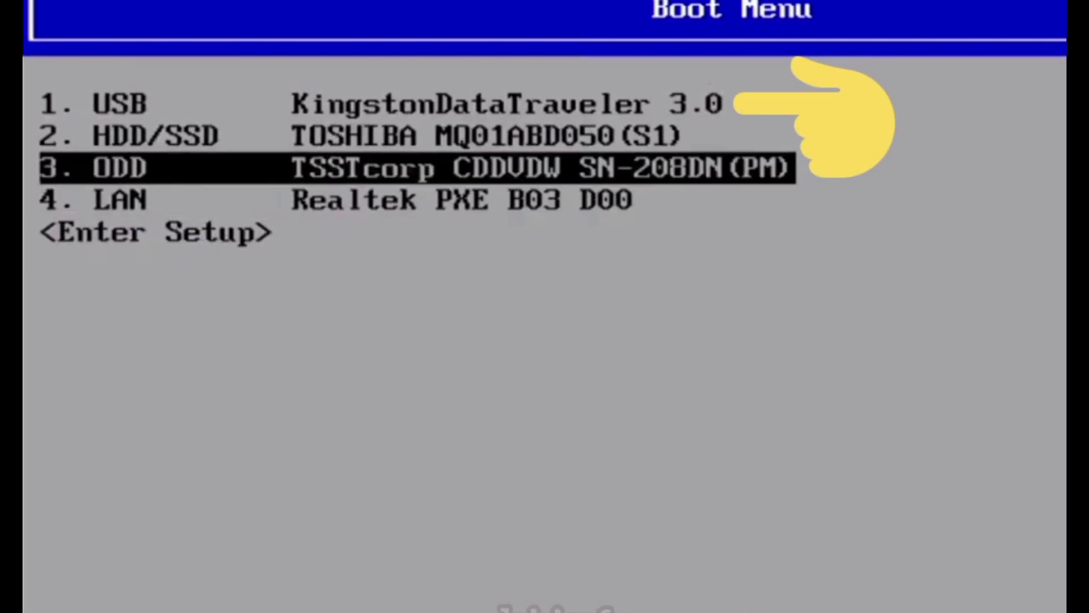
{"action": "key", "text": "Up"}
{"action": "key", "text": "Up"}
{"action": "key", "text": "Return"}
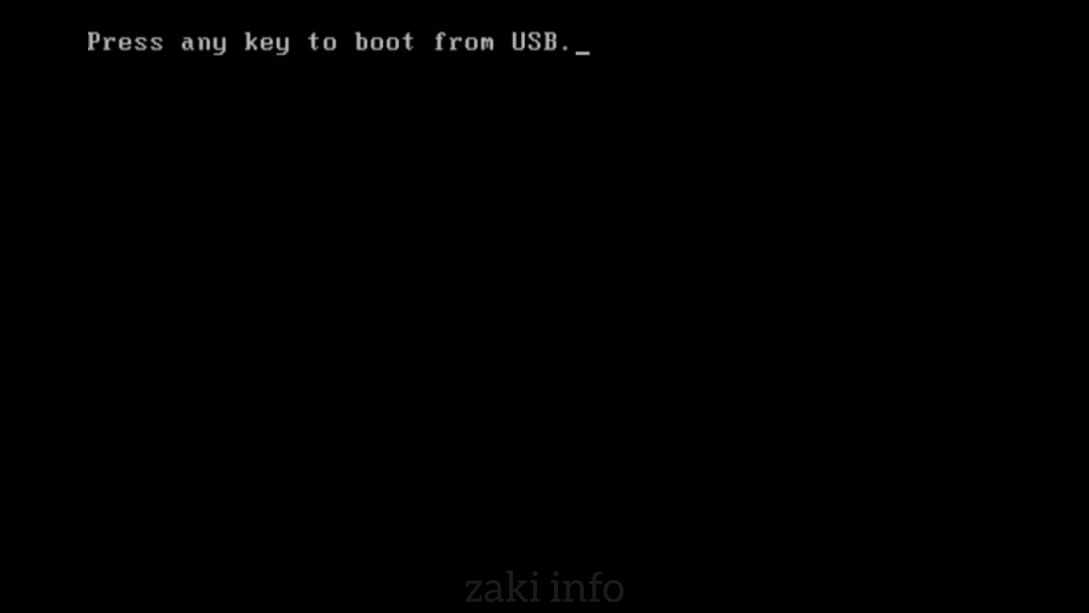
{"action": "key", "text": "Return"}
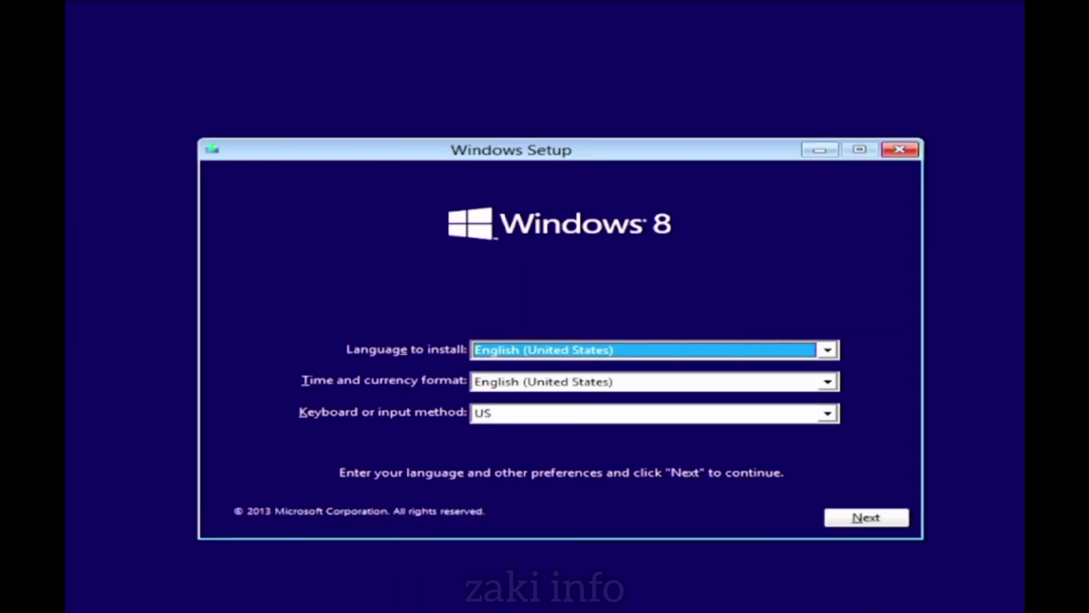
Check the language lists, keep English (United States) with the US keyboard, and start the Windows installation
{"action": "left_click_drag", "start_coordinate": [759, 151], "coordinate": [760, 77]}
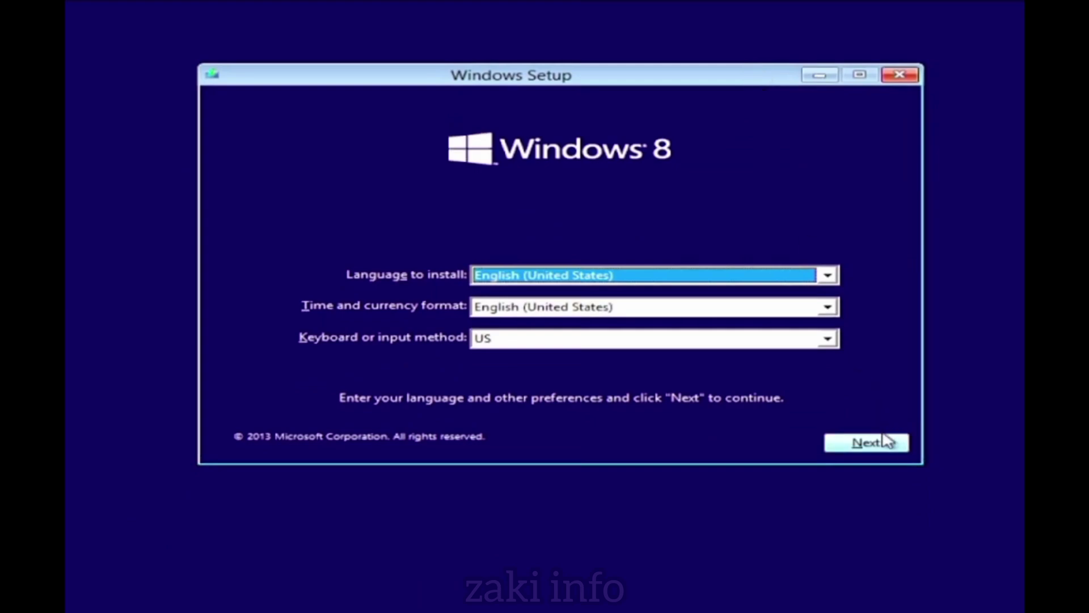
{"action": "left_click", "coordinate": [826, 277]}
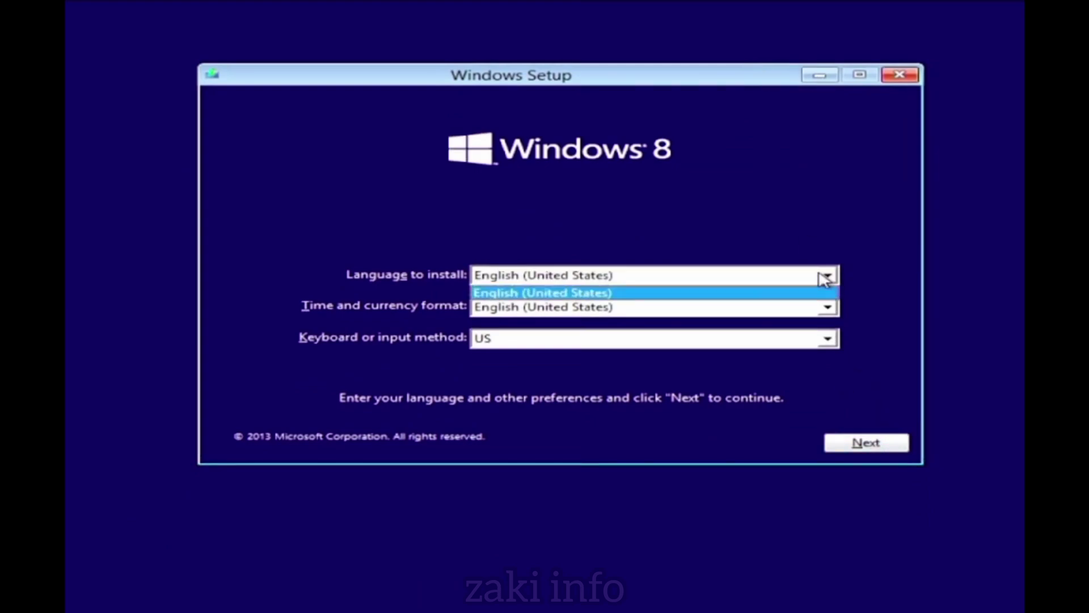
{"action": "left_click", "coordinate": [825, 276]}
{"action": "left_click", "coordinate": [826, 309]}
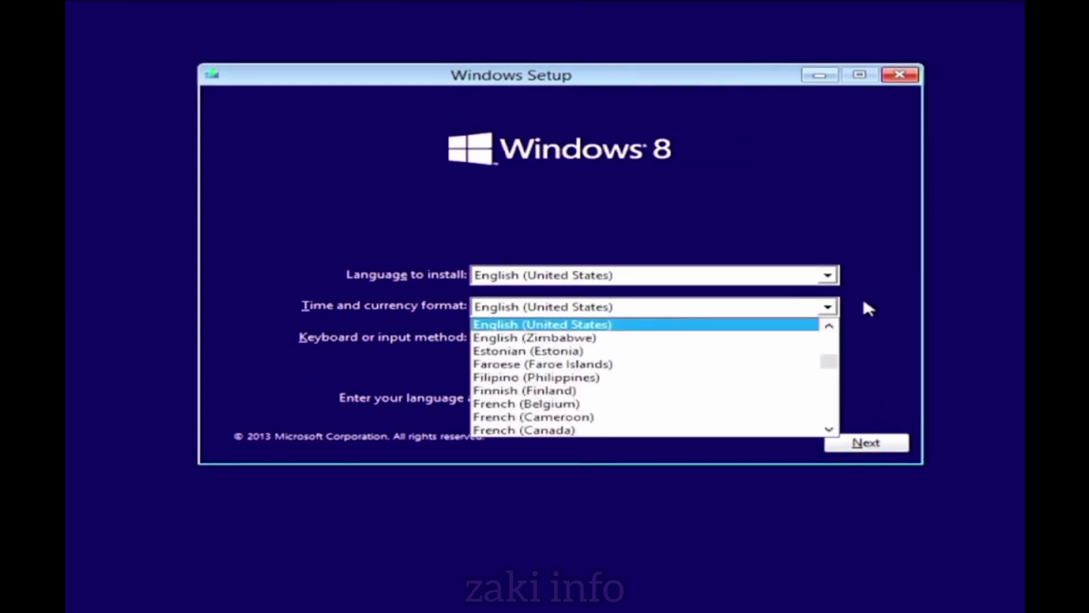
{"action": "left_click", "coordinate": [868, 305]}
{"action": "left_click", "coordinate": [827, 341]}
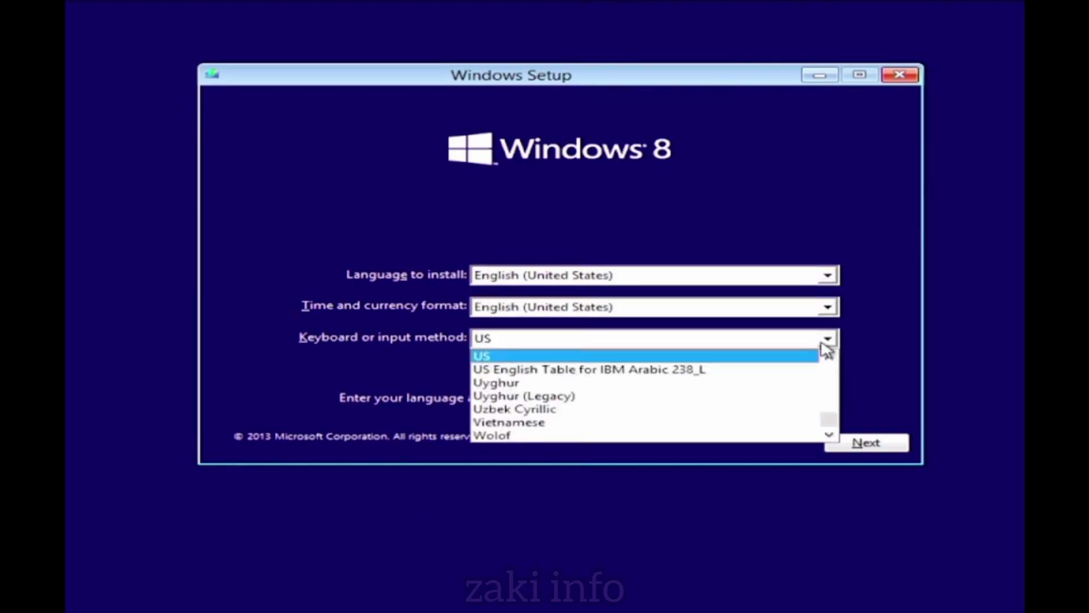
{"action": "left_click", "coordinate": [895, 348]}
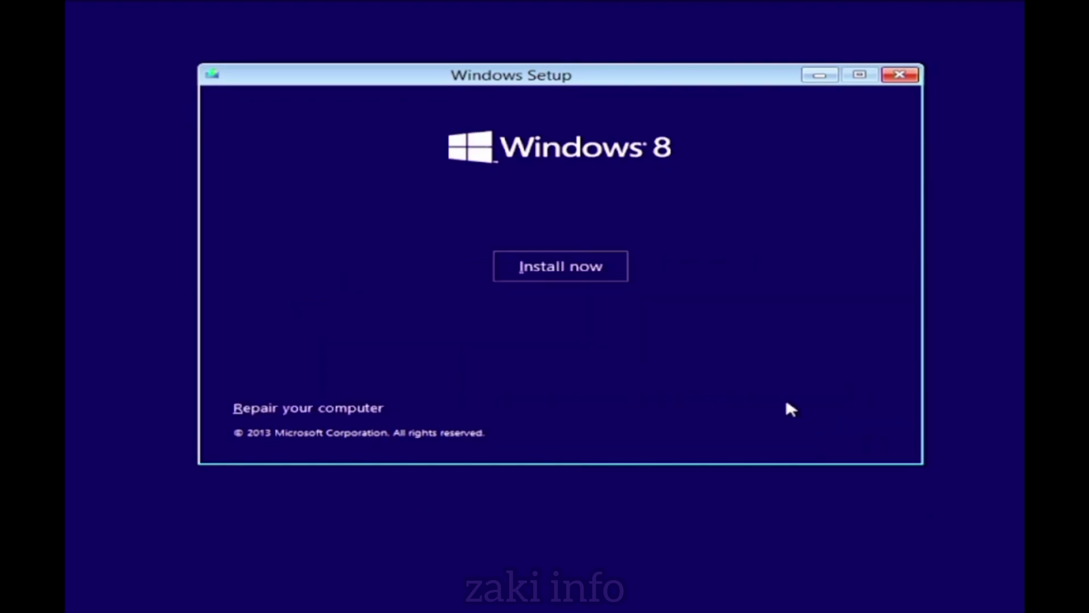
{"action": "left_click", "coordinate": [566, 275]}
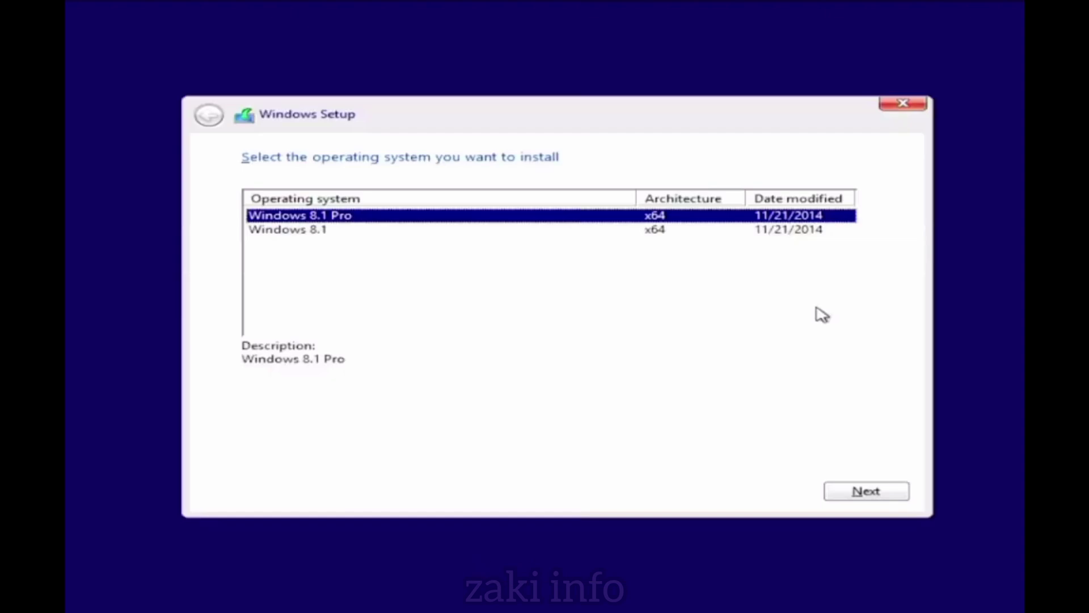
Select Windows 8.1 Pro x64 as the operating system to install and accept the license terms
{"action": "left_click", "coordinate": [315, 230]}
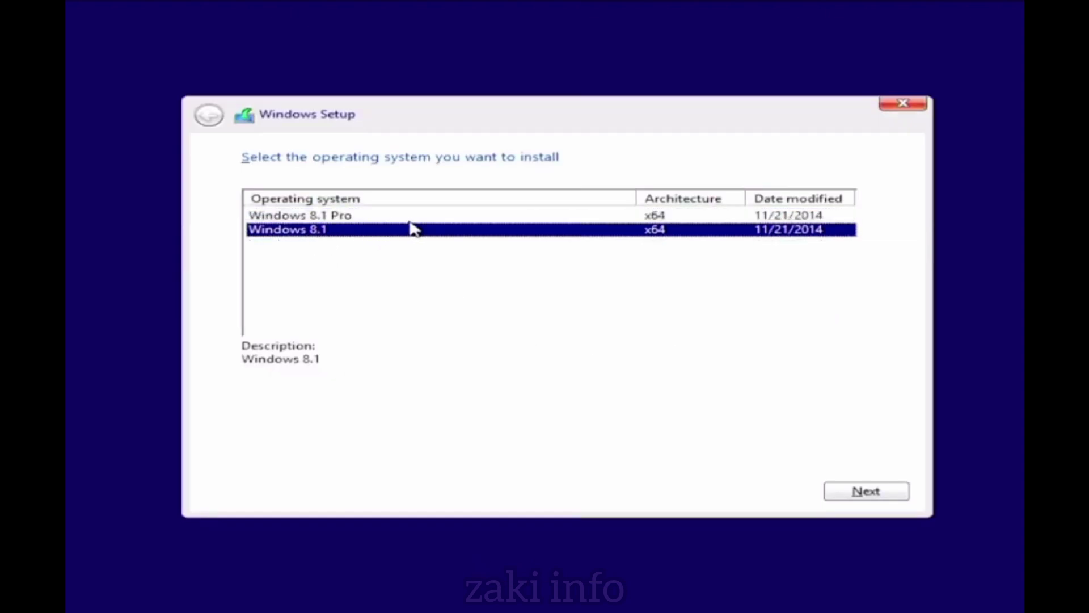
{"action": "left_click", "coordinate": [351, 217]}
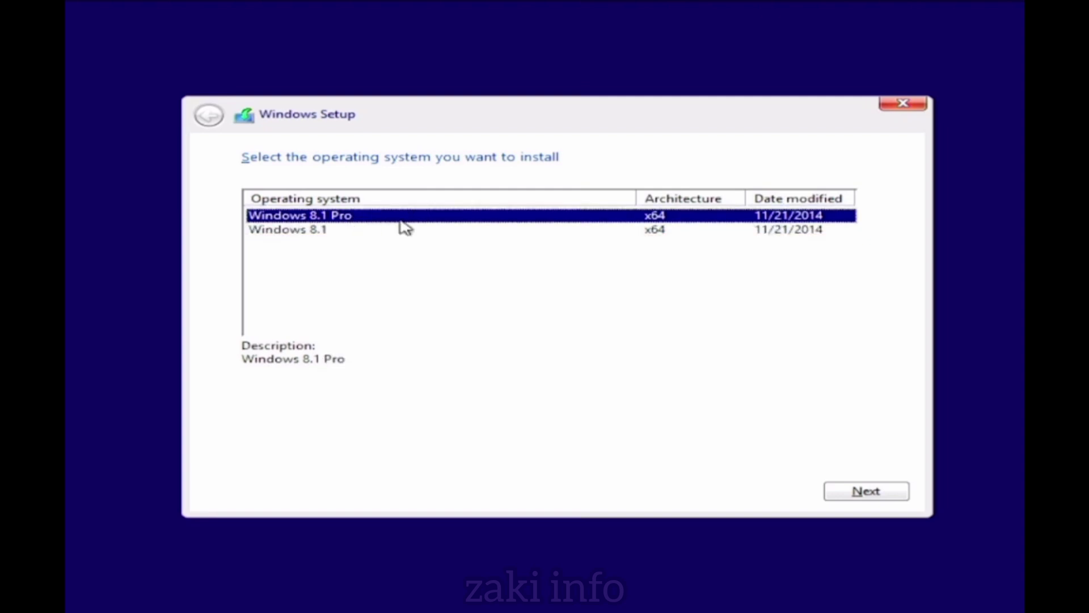
{"action": "left_click", "coordinate": [862, 492]}
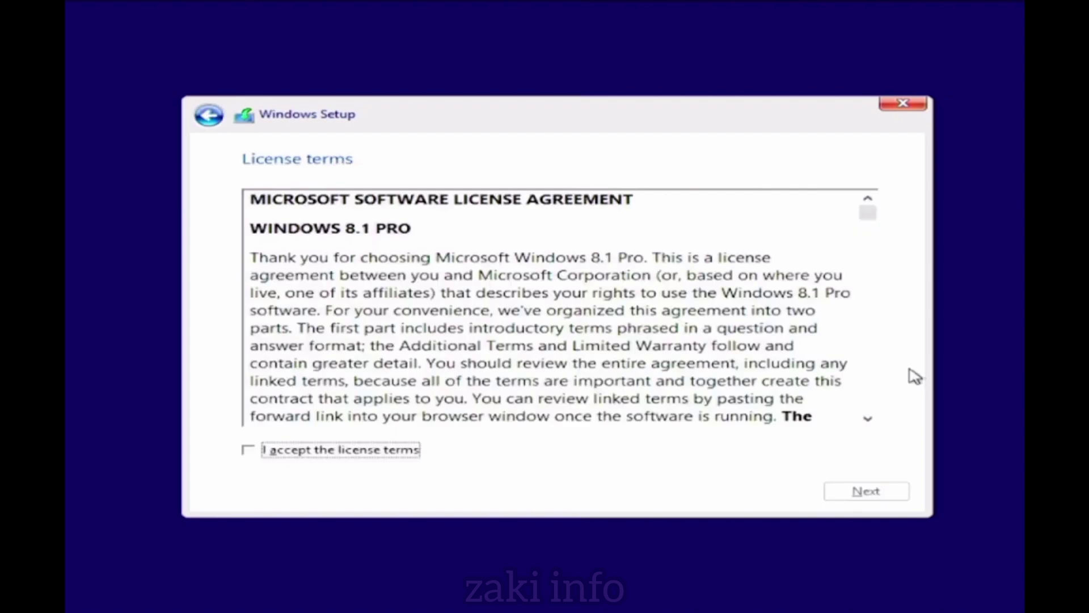
{"action": "left_click", "coordinate": [272, 455]}
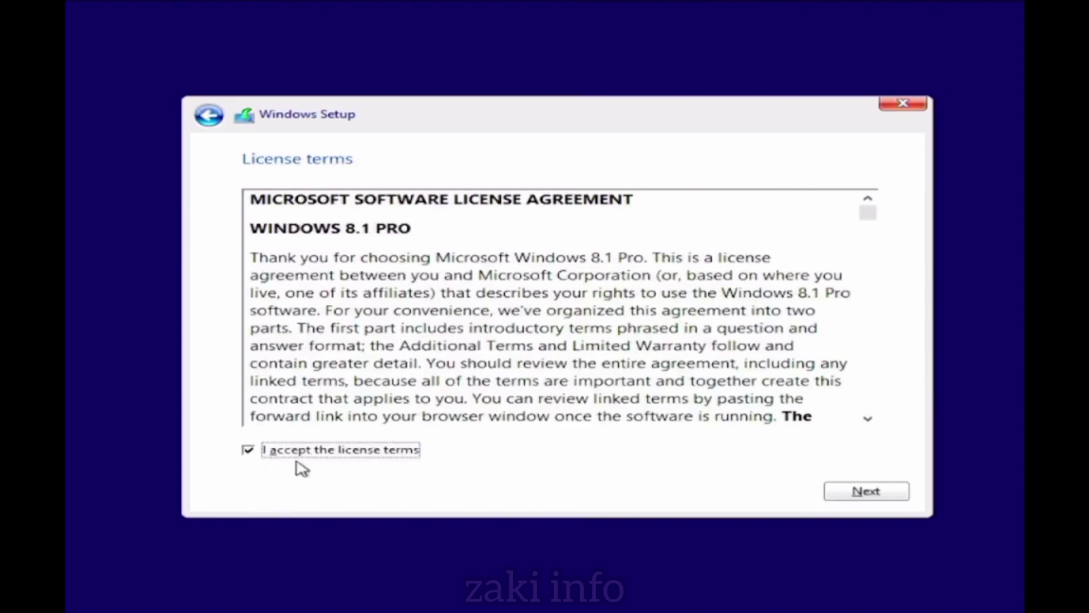
{"action": "left_click", "coordinate": [885, 502]}
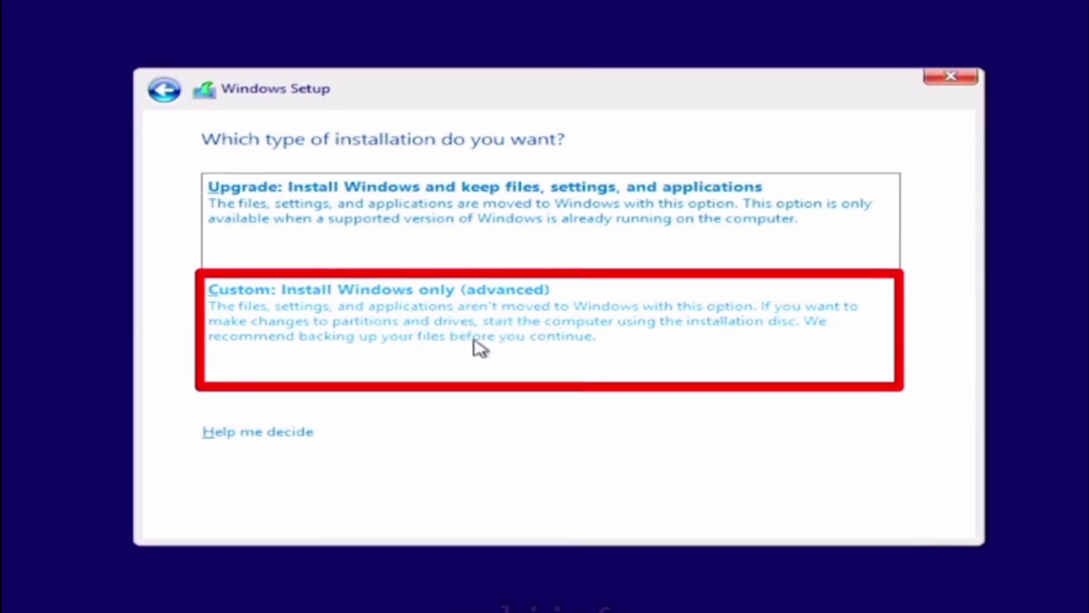
Choose the custom Windows-only installation, then format Drive 0 Partition 2 and install Windows on it
{"action": "left_click", "coordinate": [449, 343]}
{"action": "left_click", "coordinate": [777, 250]}
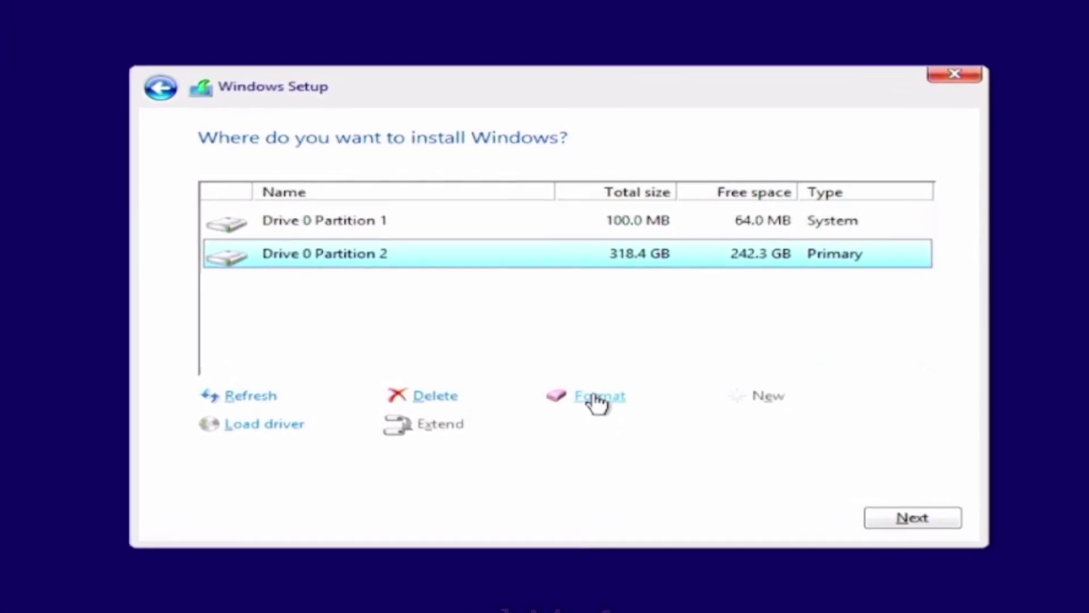
{"action": "left_click", "coordinate": [596, 397]}
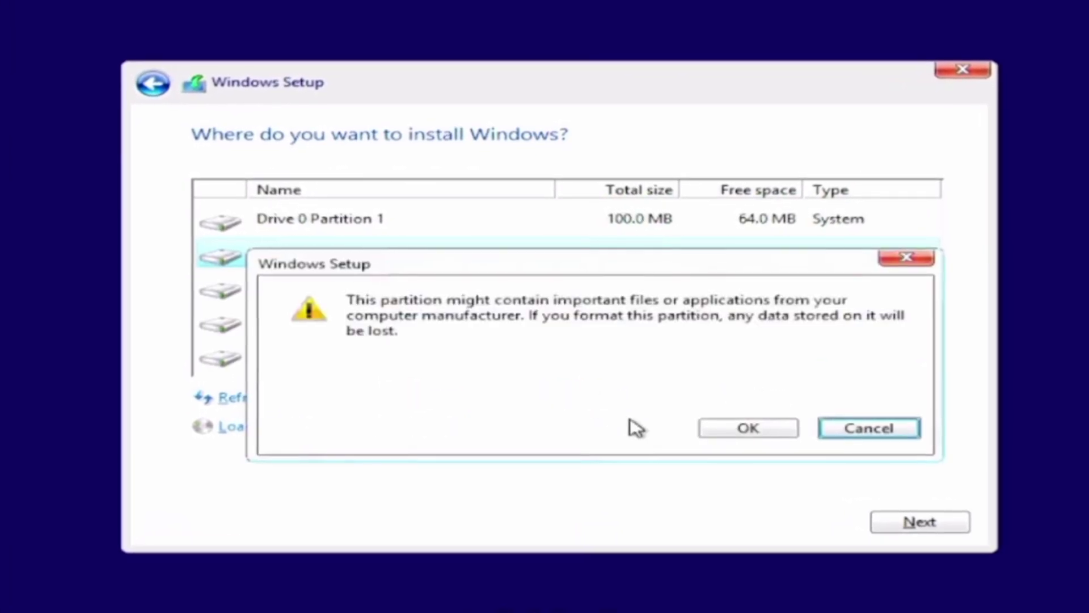
{"action": "left_click", "coordinate": [732, 431]}
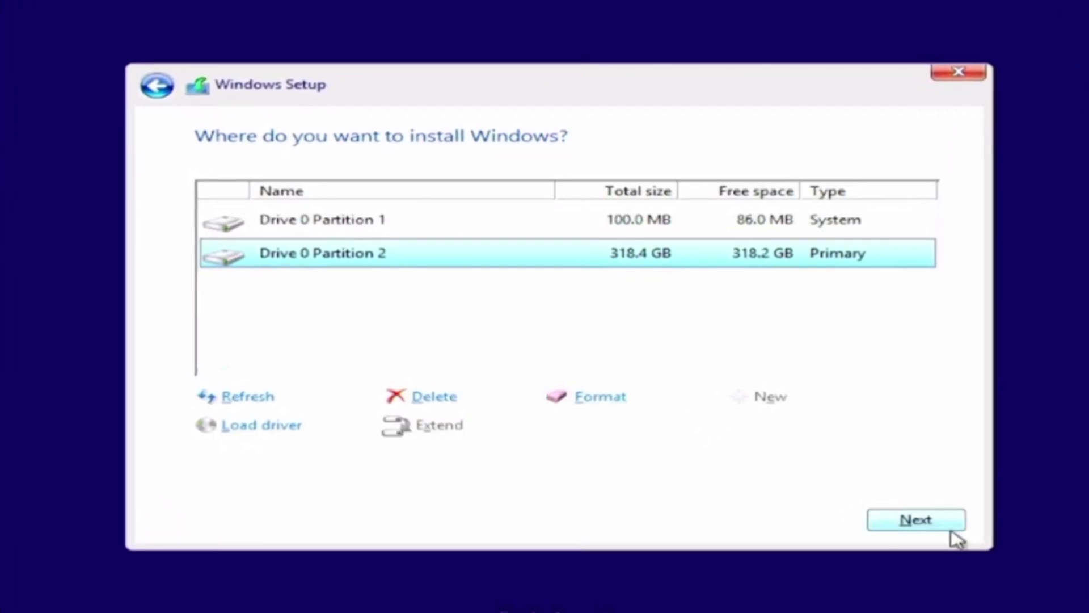
{"action": "left_click", "coordinate": [934, 518]}
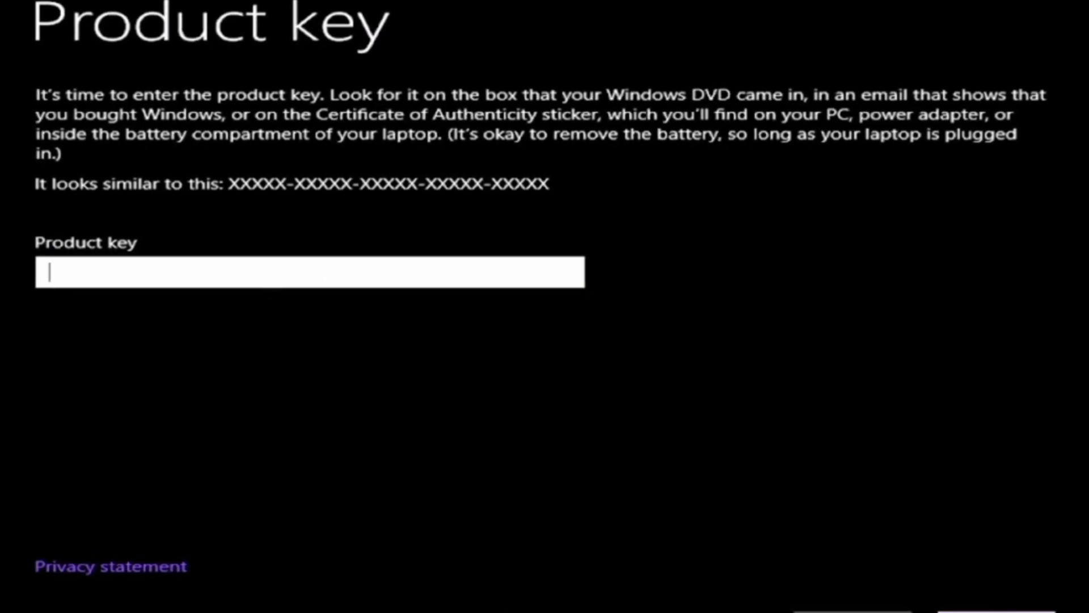
Continue past the product key page and enter a PC name, keeping the preset color
{"action": "left_click", "coordinate": [939, 589]}
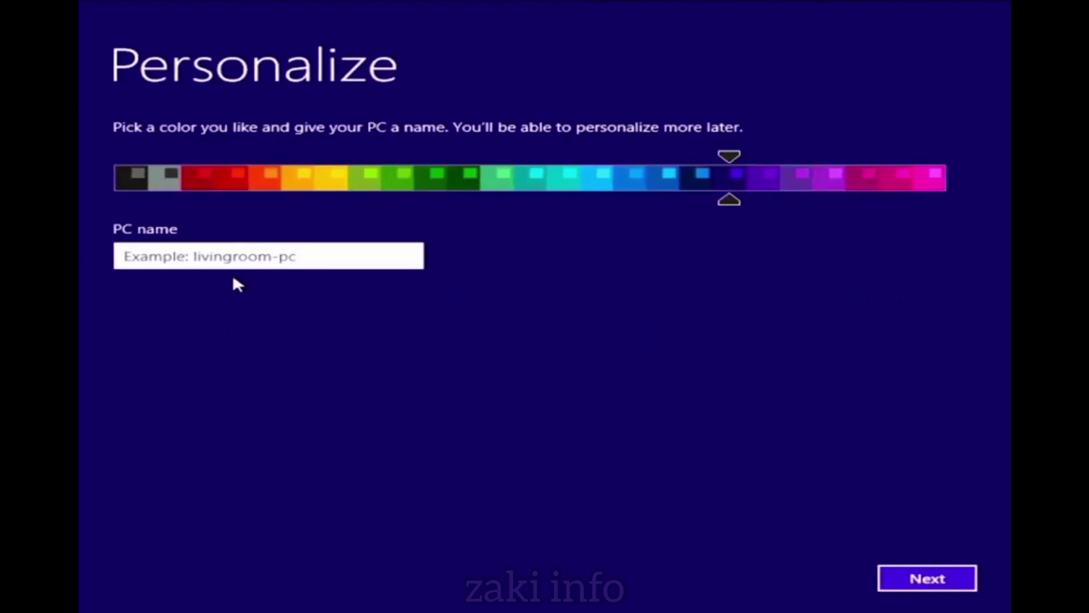
{"action": "left_click", "coordinate": [246, 267]}
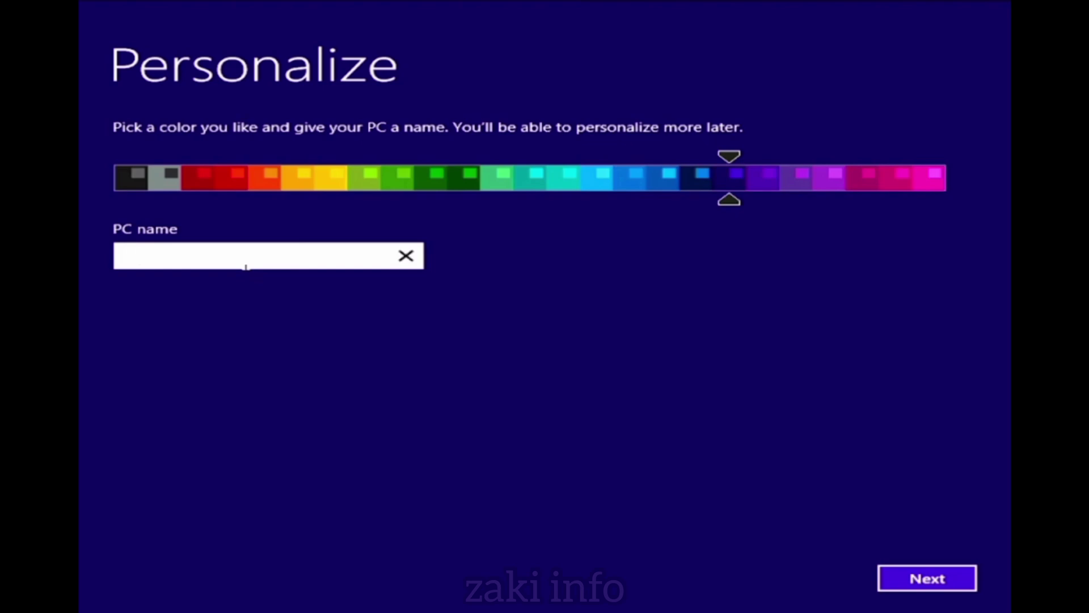
{"action": "left_click", "coordinate": [925, 588]}
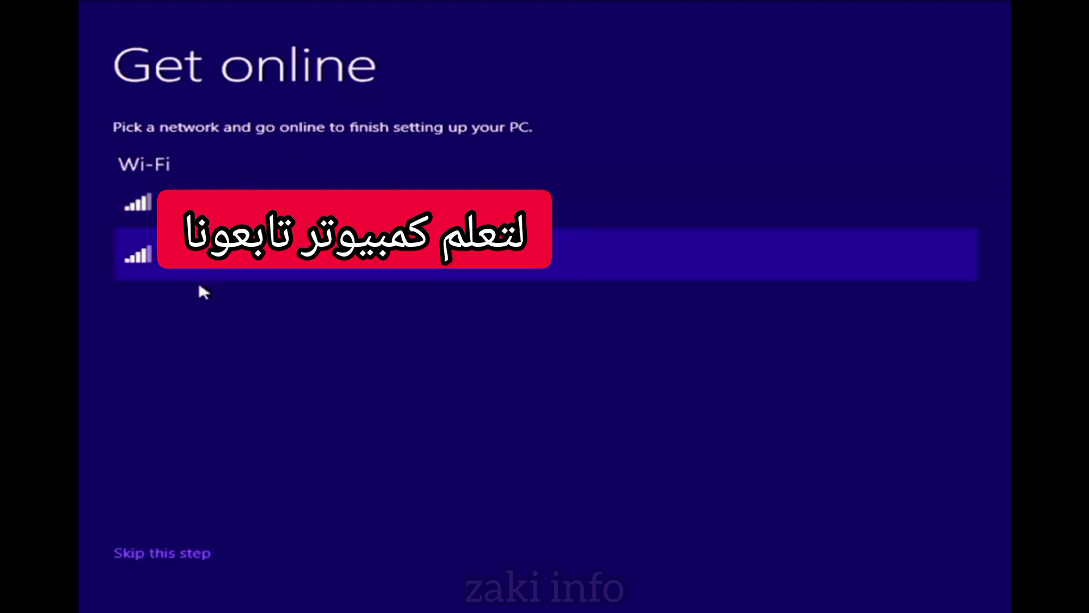
Skip connecting to a Wi-Fi network and choose to customize the settings instead of using express settings
{"action": "left_click", "coordinate": [170, 549]}
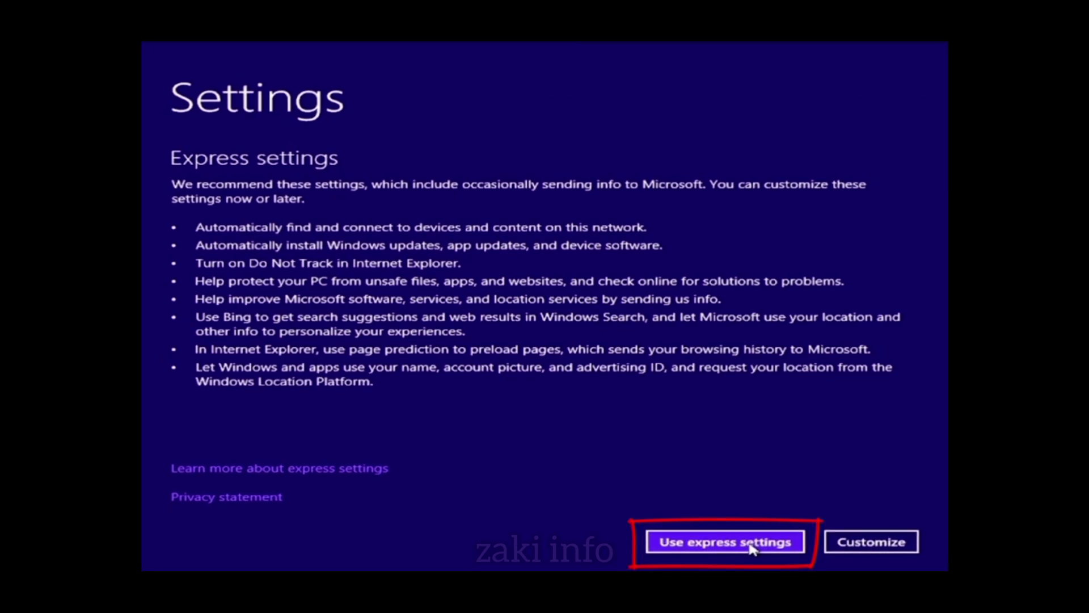
{"action": "left_click", "coordinate": [896, 537]}
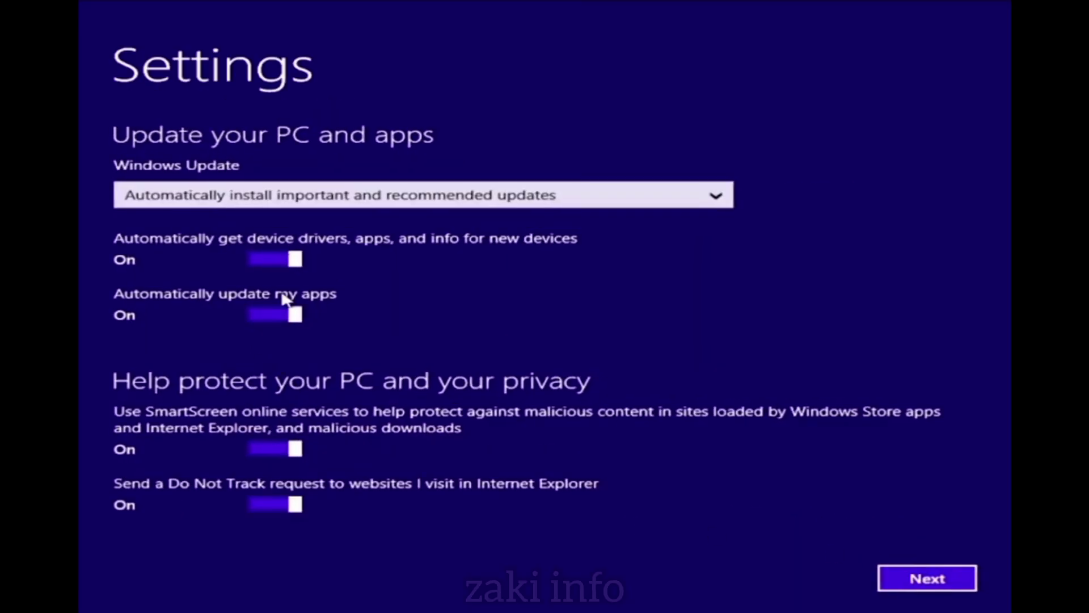
Switch automatic device drivers and automatic app updates off, and turn both on again
{"action": "left_click", "coordinate": [295, 260]}
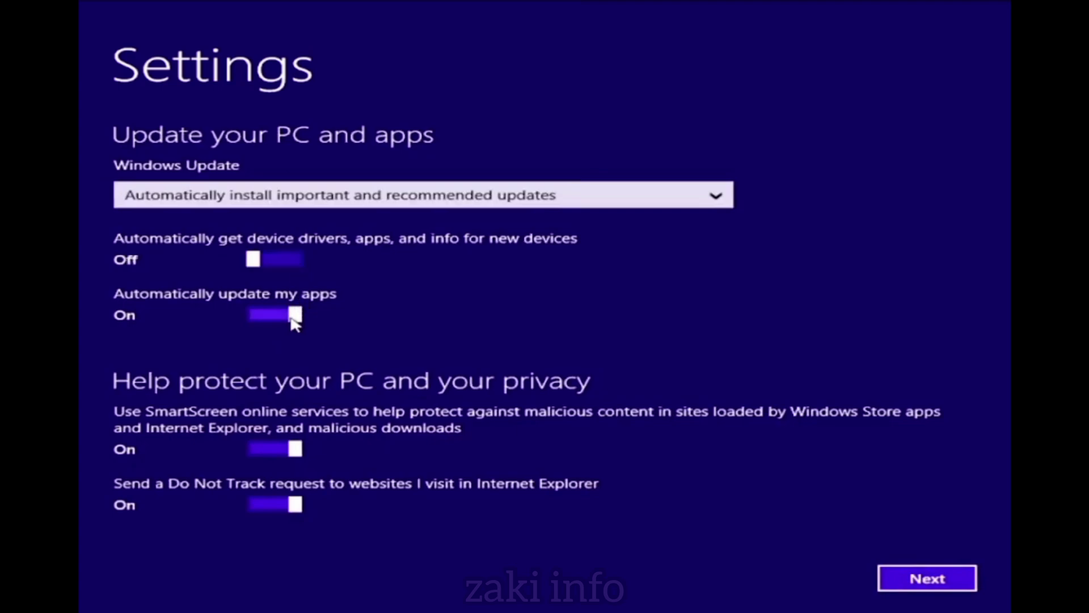
{"action": "left_click", "coordinate": [294, 315]}
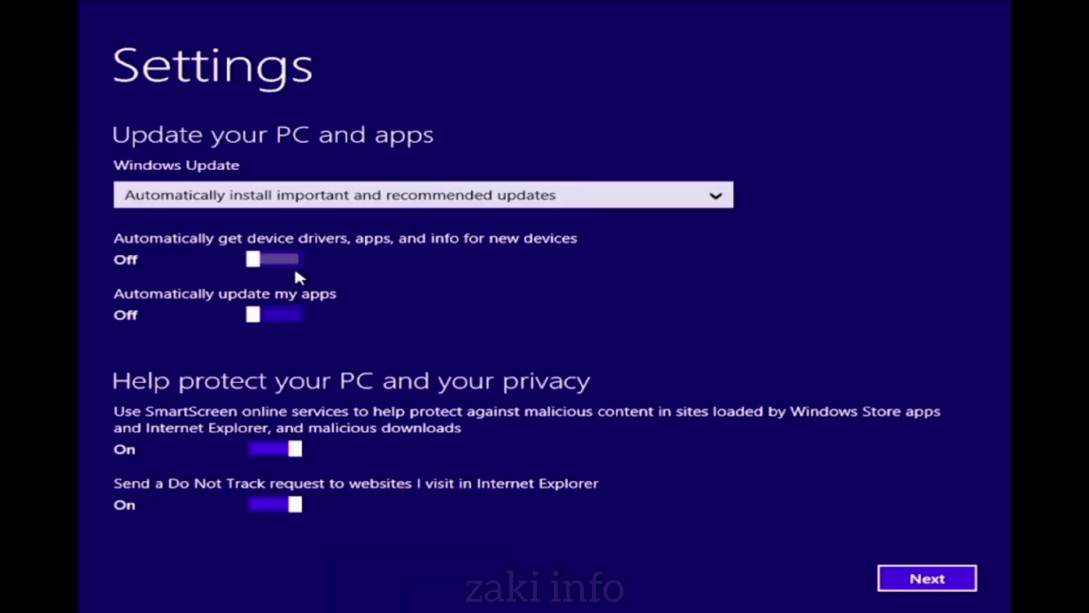
{"action": "left_click", "coordinate": [295, 328]}
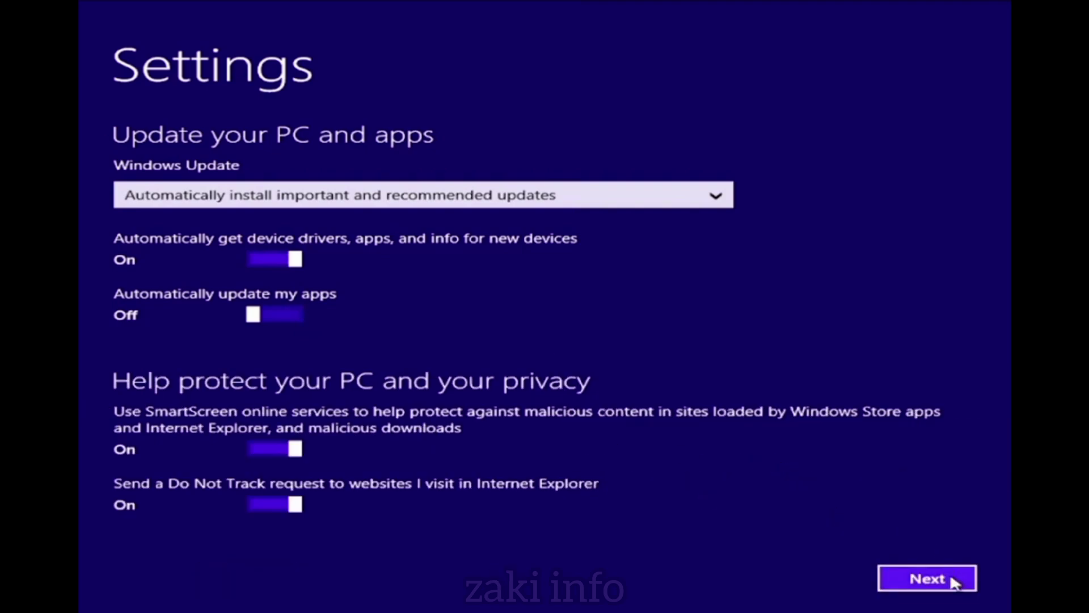
{"action": "left_click", "coordinate": [269, 319]}
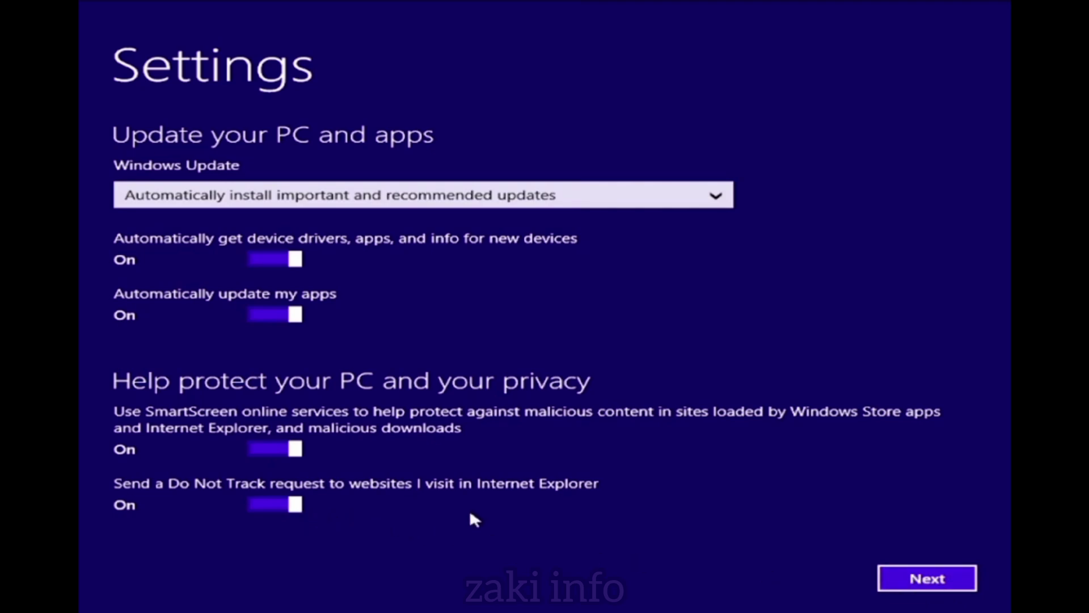
Accept the update, privacy and information-sharing settings and proceed to account creation
{"action": "left_click", "coordinate": [919, 578]}
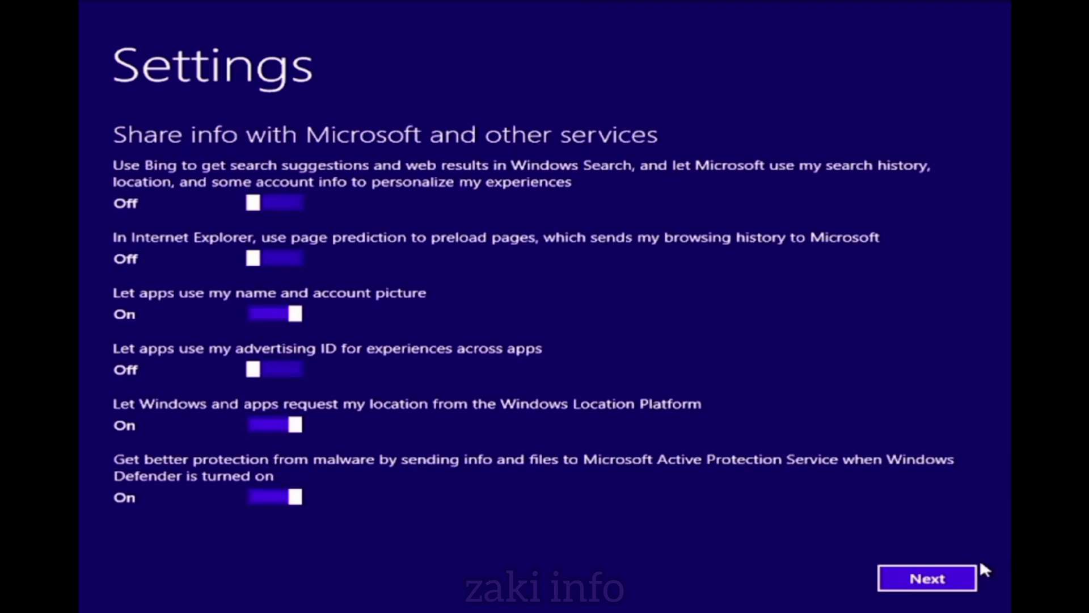
{"action": "left_click", "coordinate": [953, 578]}
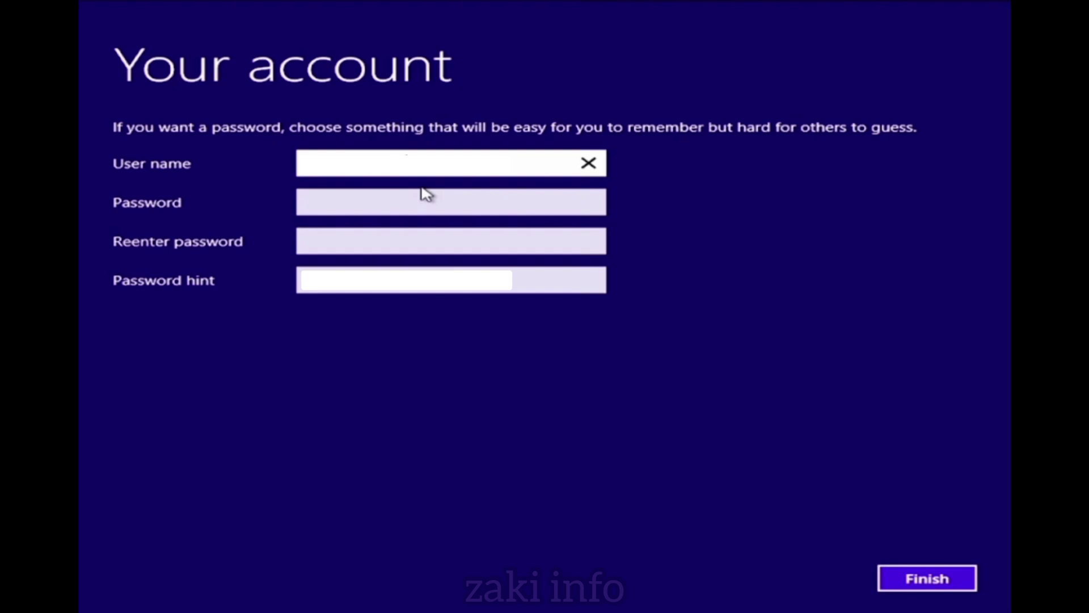
Fill in the account's user name, password, password confirmation and password hint, and finish the account setup
{"action": "key", "text": "Tab"}
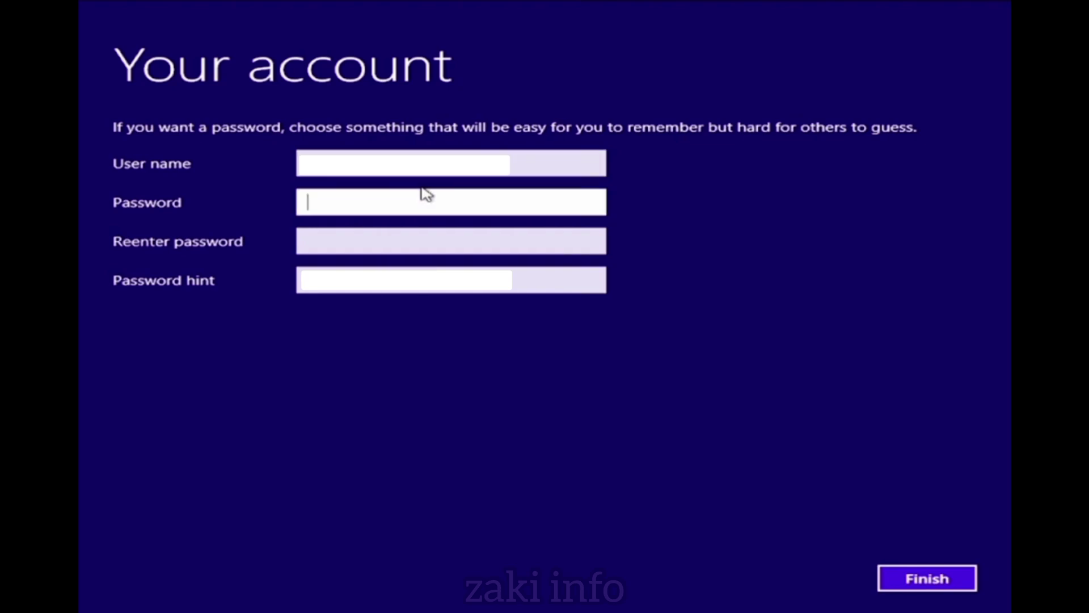
{"action": "type", "text": "••••"}
{"action": "key", "text": "Tab"}
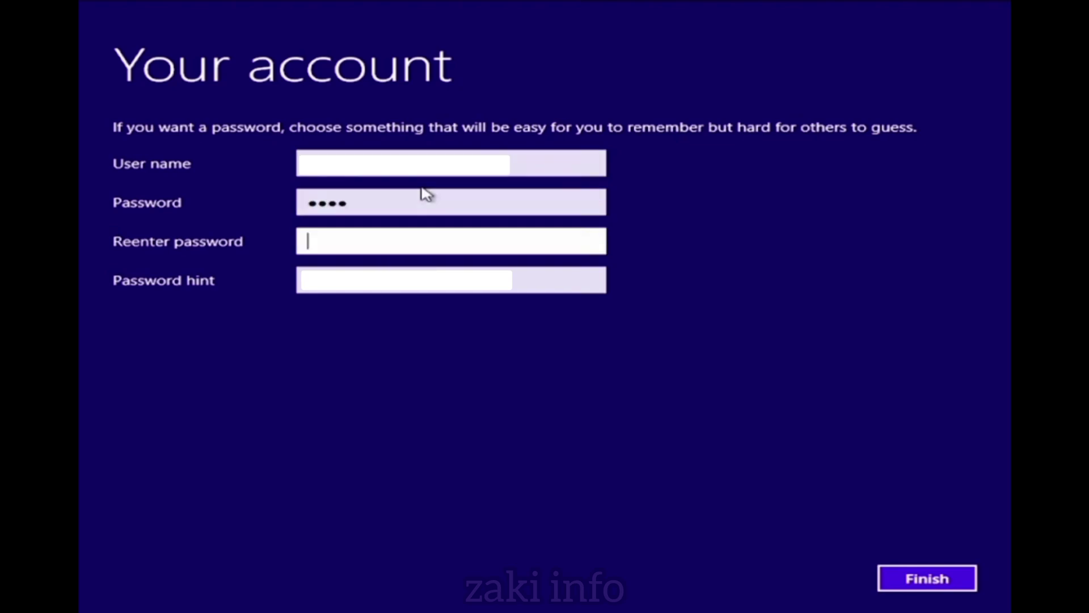
{"action": "type", "text": "••••"}
{"action": "key", "text": "Tab"}
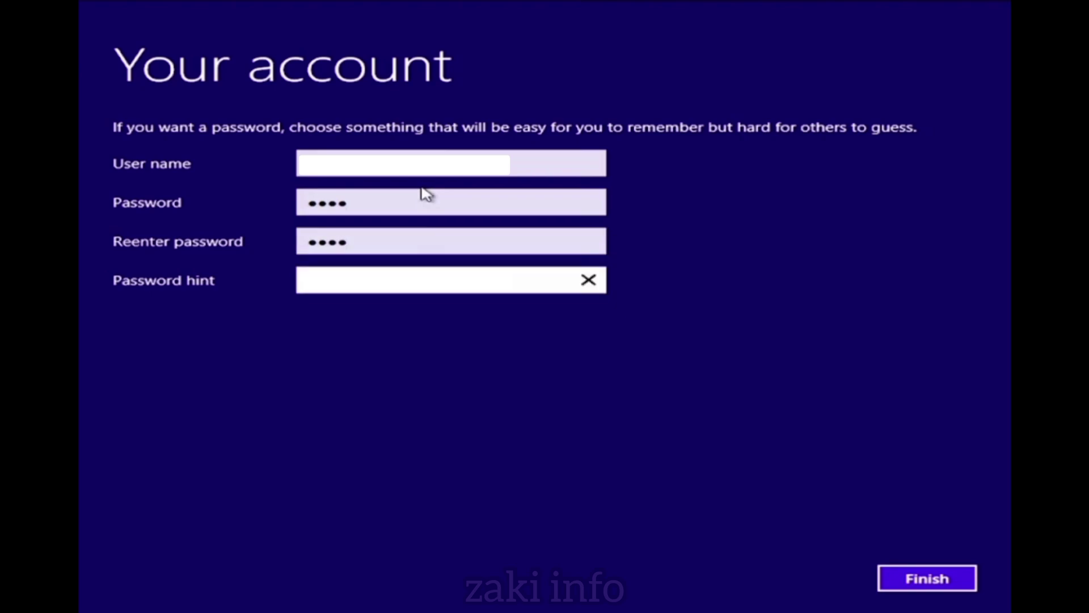
{"action": "left_click", "coordinate": [915, 589]}
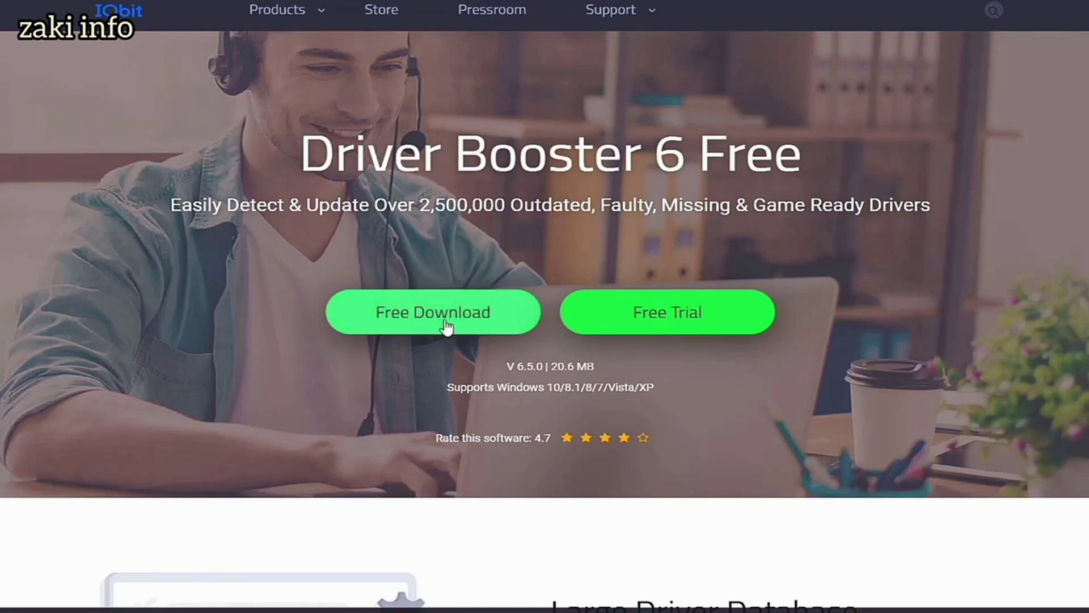
Download the Driver Booster 6 Free installer, driver_booster_setup_free.exe, from the IObit page
{"action": "left_click", "coordinate": [404, 327]}
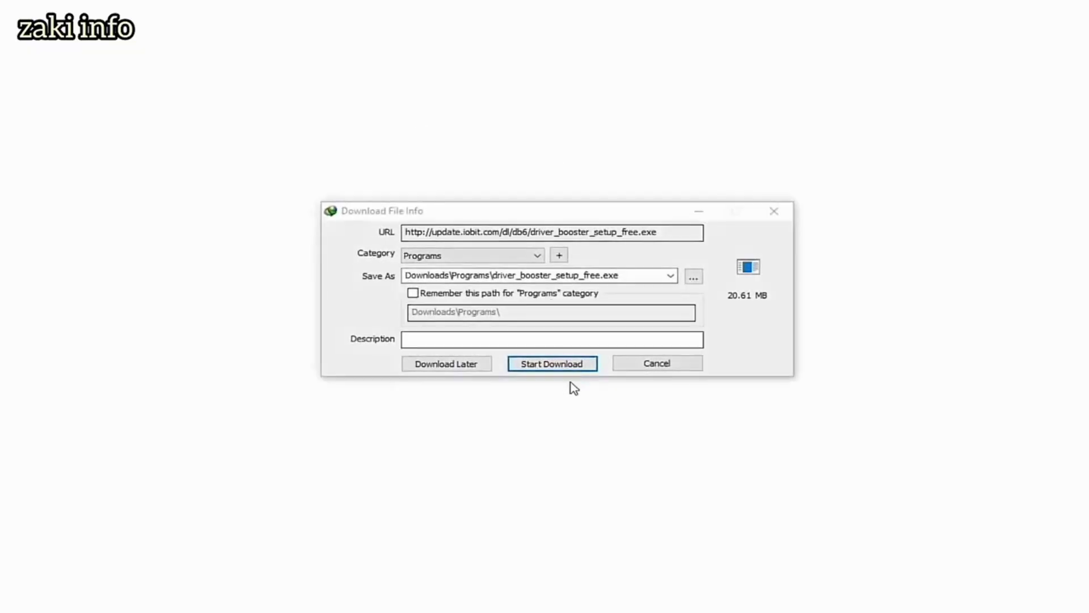
{"action": "left_click", "coordinate": [553, 371]}
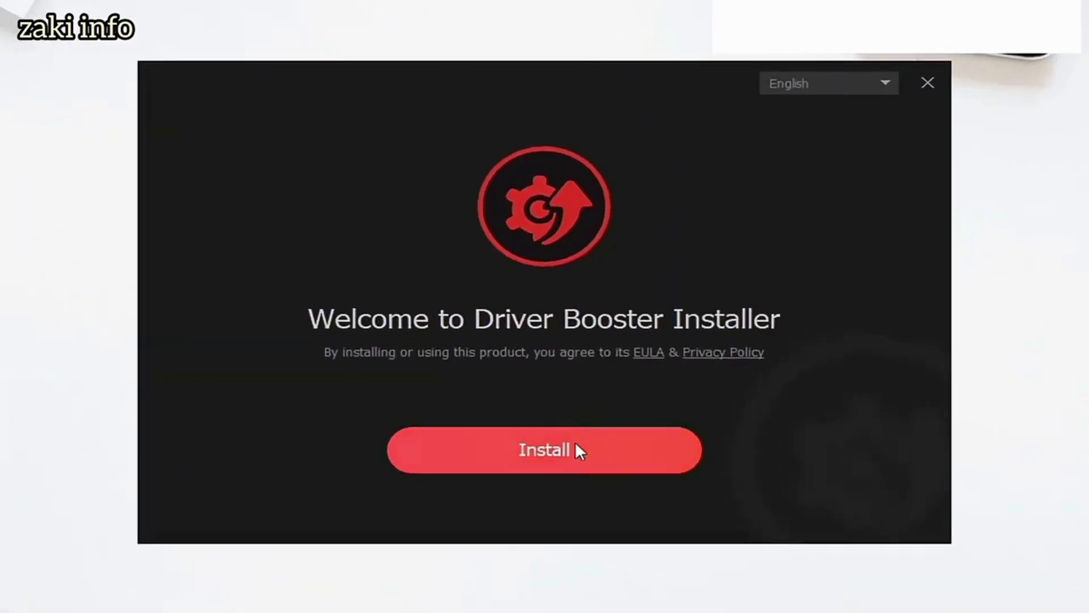
Set the Driver Booster installer's language to Arabic (العربية)
{"action": "left_click", "coordinate": [845, 83]}
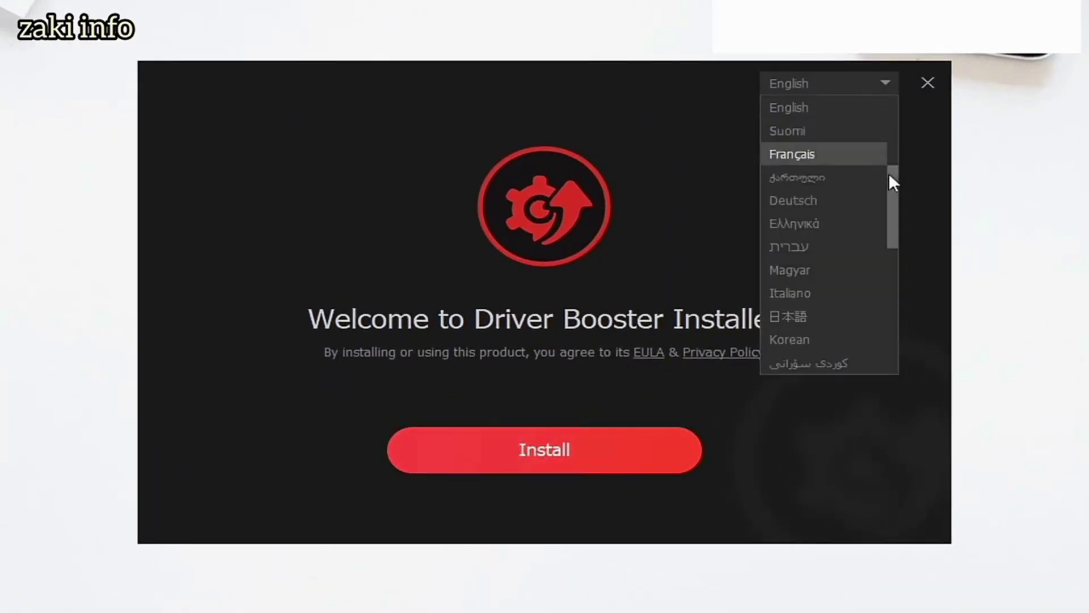
{"action": "left_click_drag", "start_coordinate": [894, 214], "coordinate": [895, 150]}
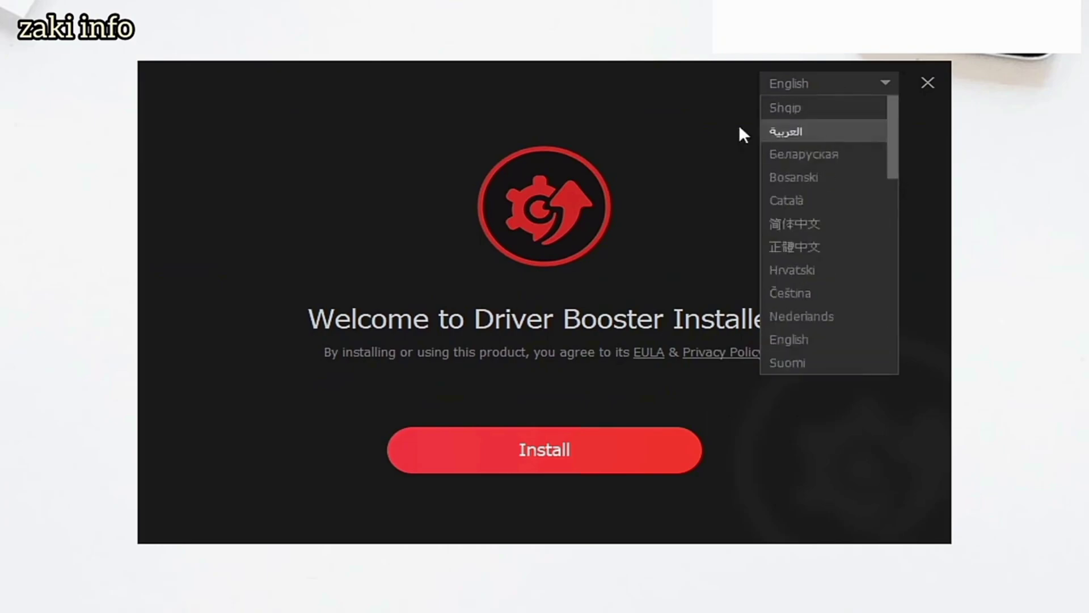
{"action": "left_click", "coordinate": [842, 132]}
Switch the Driver Booster installer's language back to English
{"action": "left_click", "coordinate": [884, 85]}
{"action": "left_click_drag", "start_coordinate": [893, 131], "coordinate": [887, 190]}
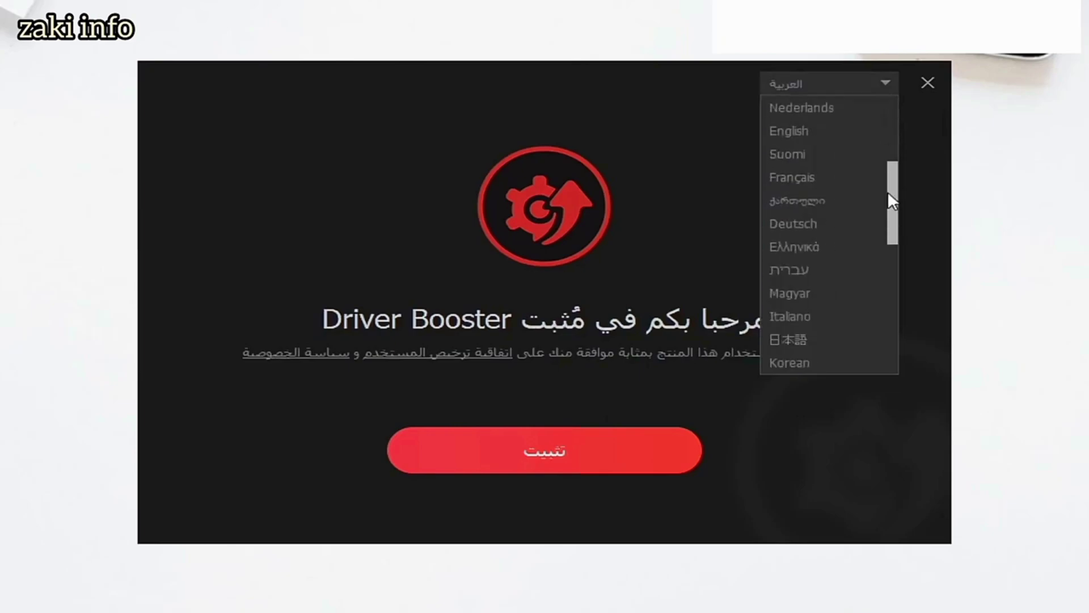
{"action": "left_click", "coordinate": [815, 136]}
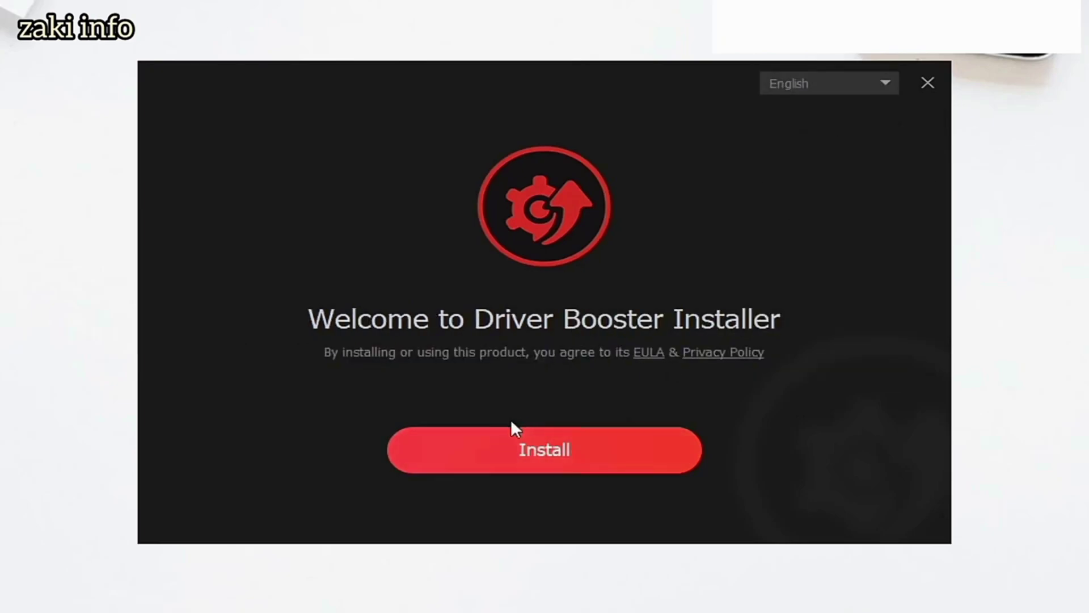
Install Driver Booster, declining the optional Advanced SystemCare offer and the IObit newsletter subscription
{"action": "left_click", "coordinate": [527, 443]}
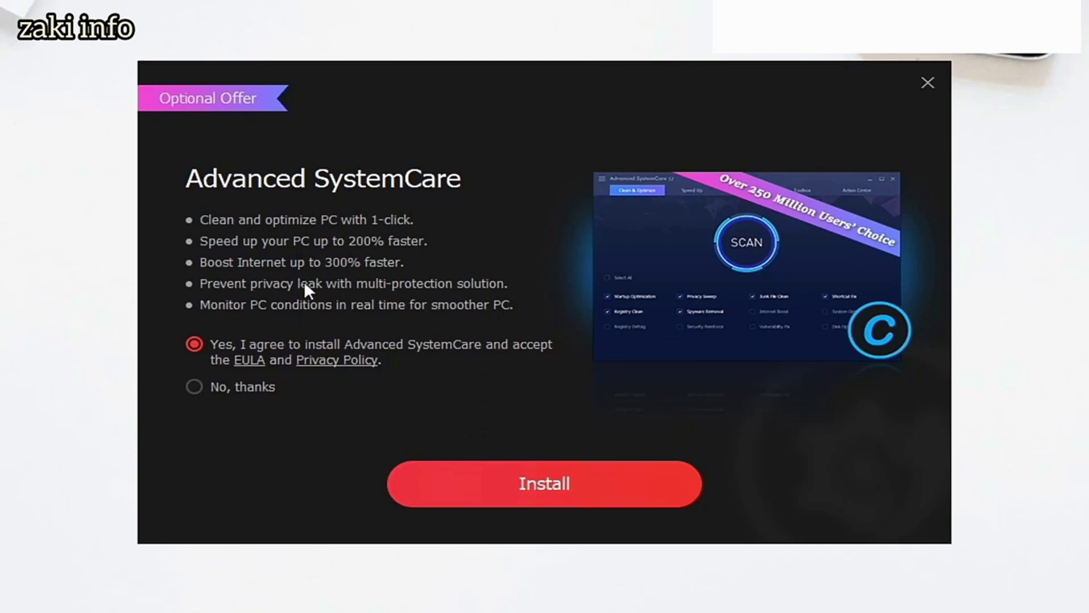
{"action": "left_click", "coordinate": [197, 388]}
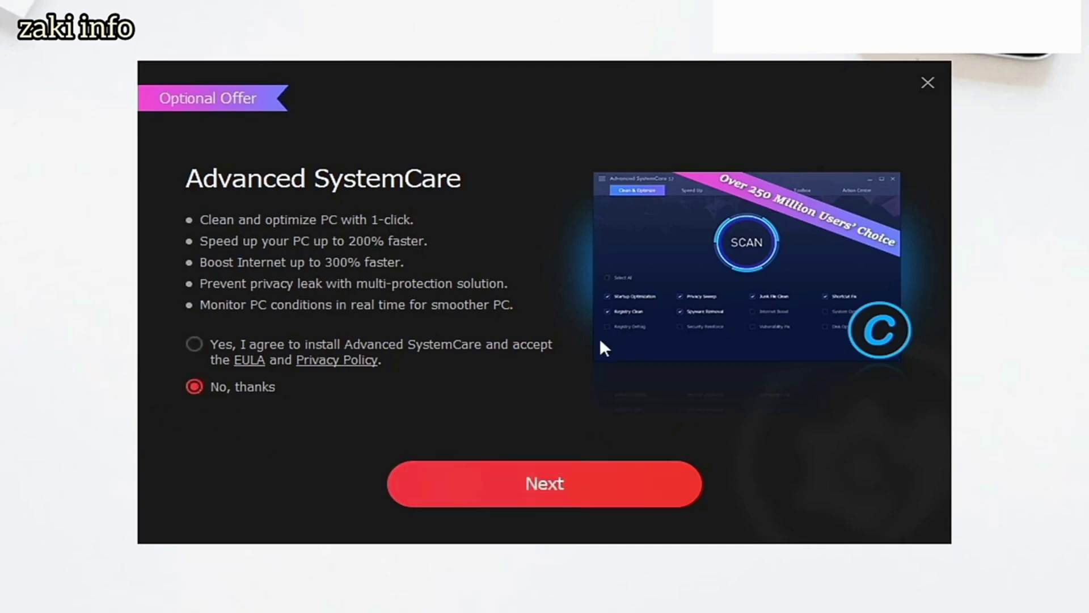
{"action": "left_click", "coordinate": [549, 491]}
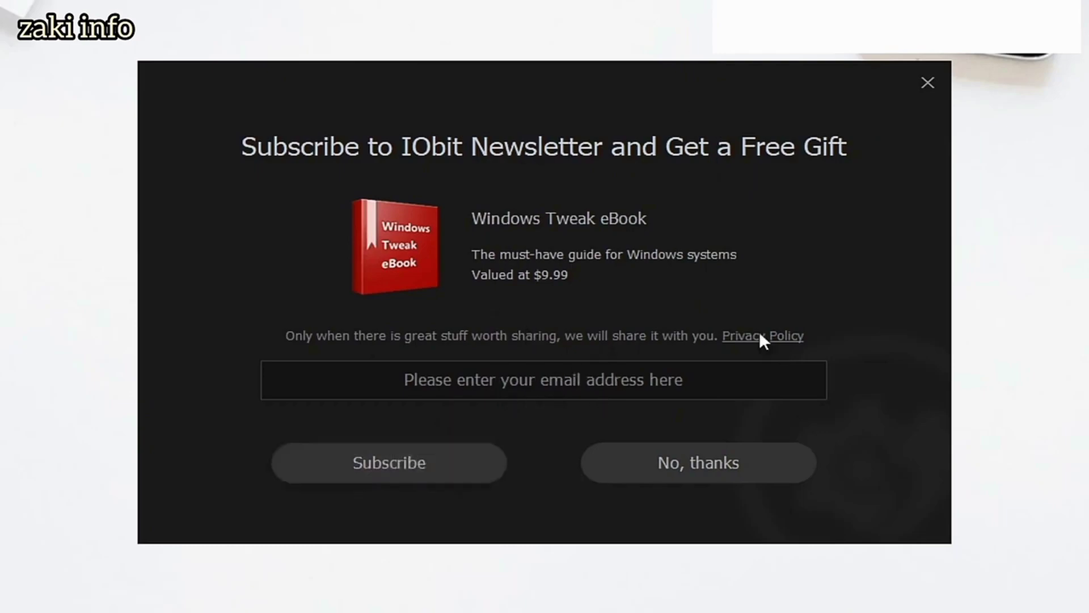
{"action": "left_click", "coordinate": [707, 476]}
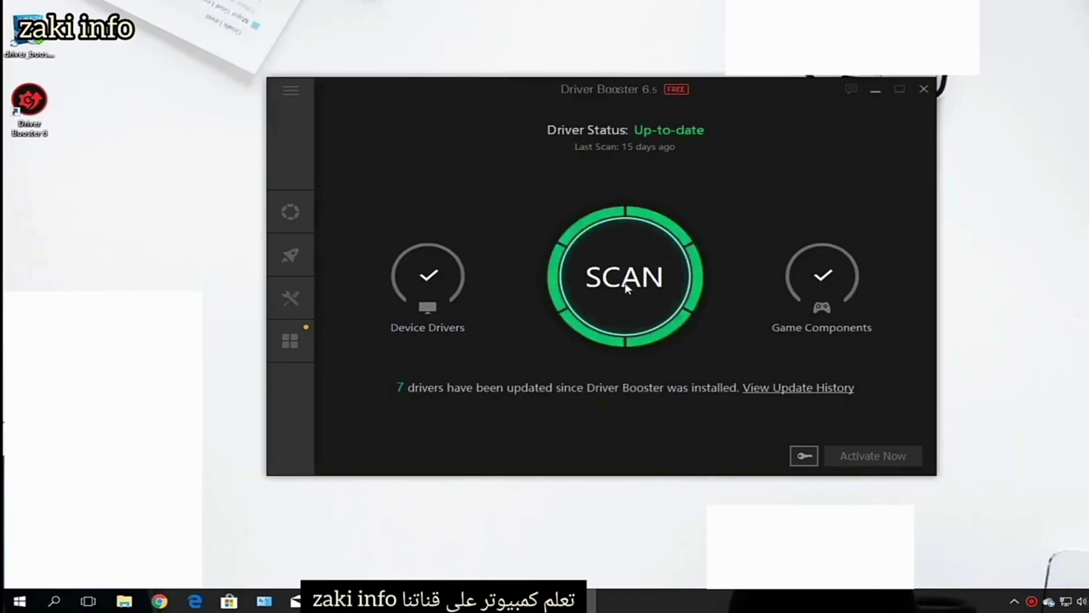
Scan the computer's drivers and start updating the outdated NVIDIA High Definition Audio driver
{"action": "left_click", "coordinate": [627, 288]}
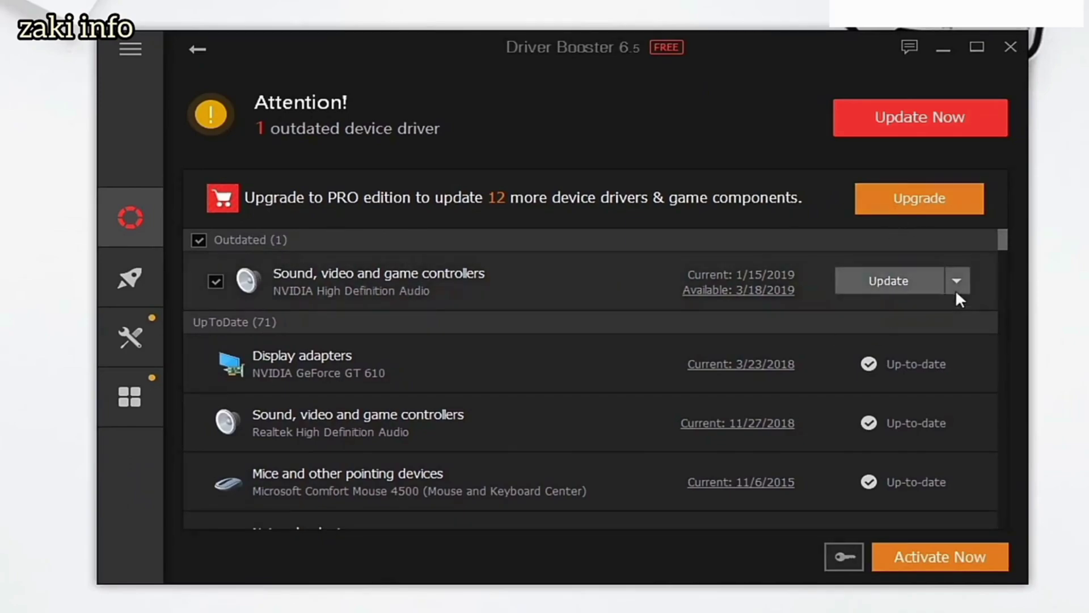
{"action": "scroll", "coordinate": [1004, 239], "scroll_direction": "down", "scroll_amount": 5}
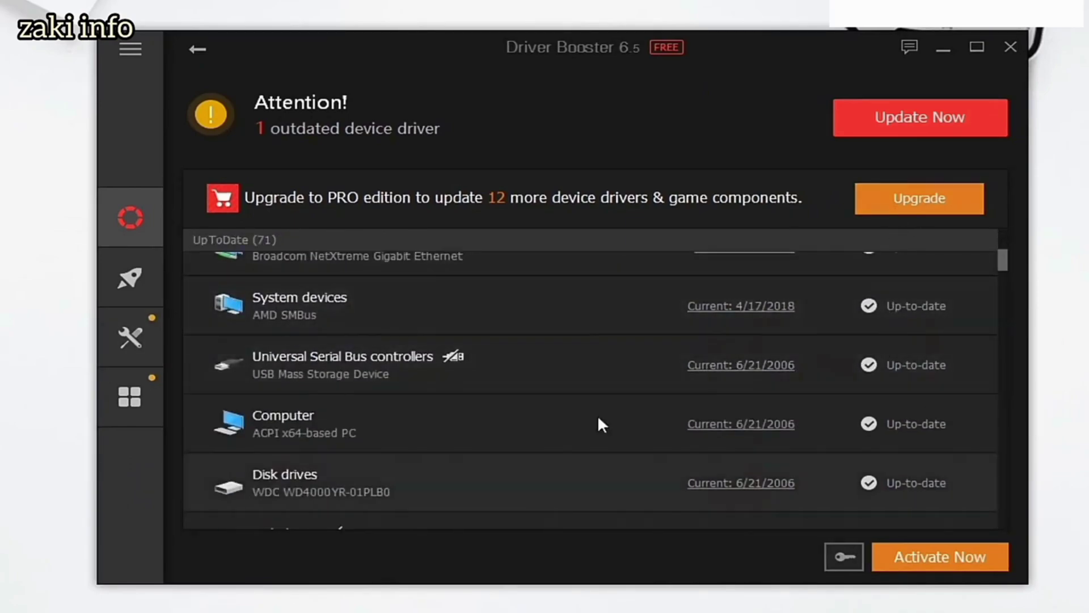
{"action": "left_click_drag", "start_coordinate": [1010, 272], "coordinate": [1031, 563]}
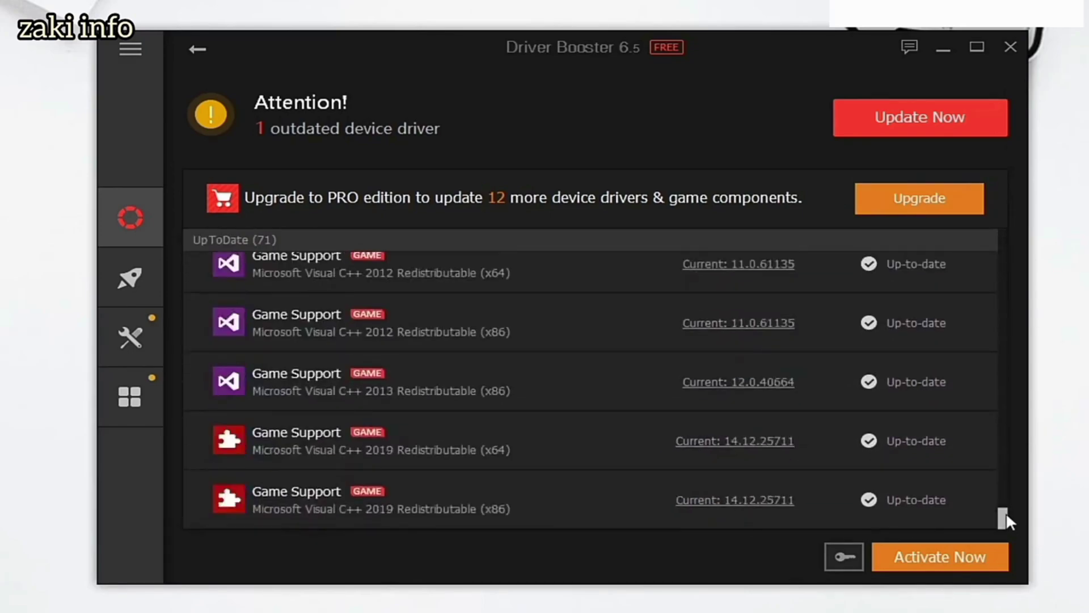
{"action": "left_click_drag", "start_coordinate": [1003, 514], "coordinate": [998, 219]}
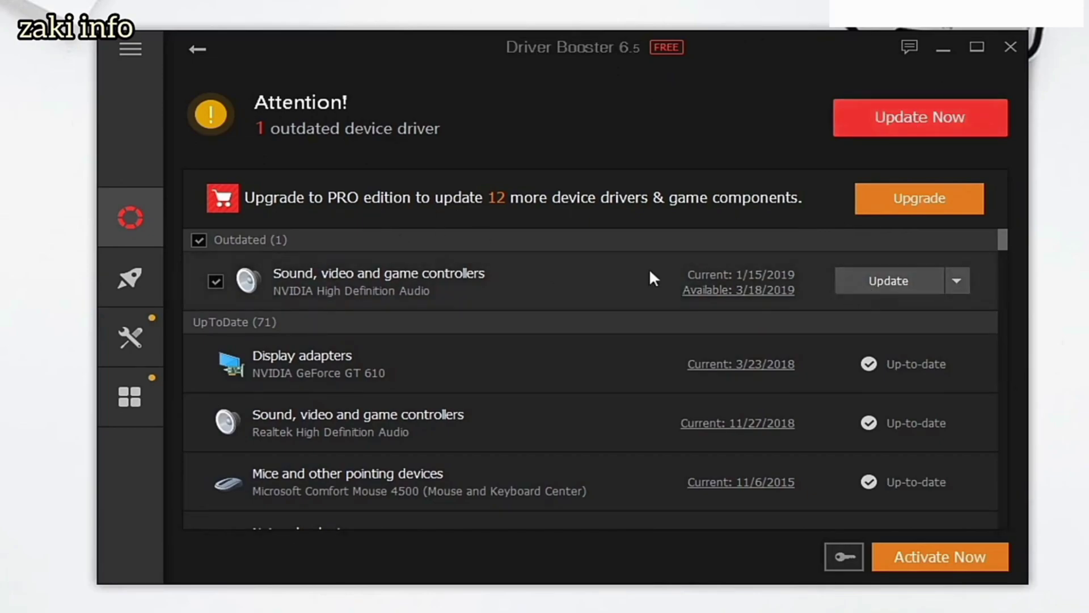
{"action": "left_click", "coordinate": [902, 122]}
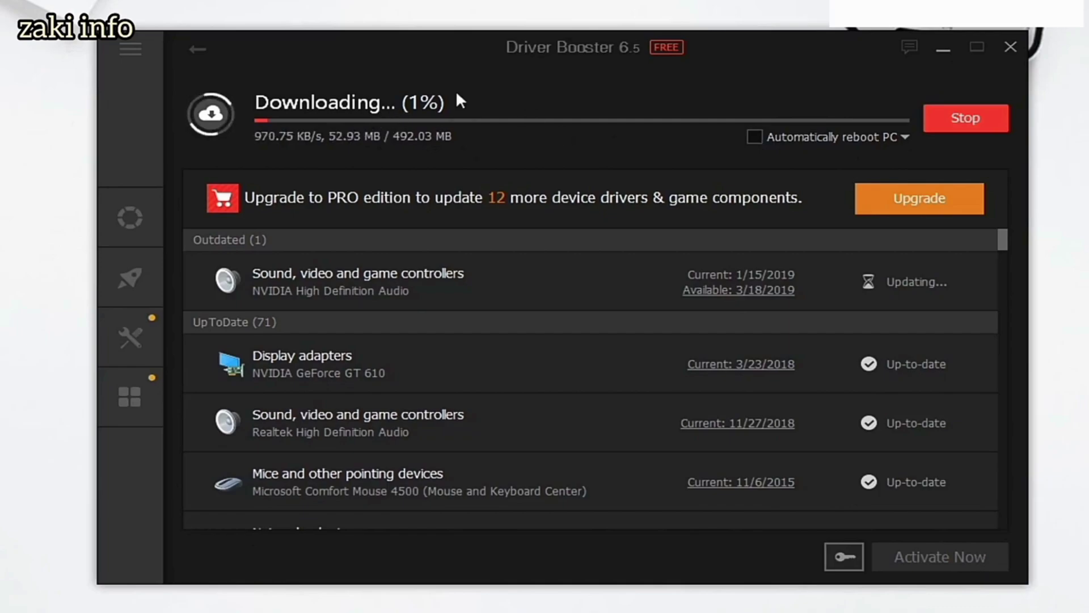
Change the post-update option to Automatically shut down PC without enabling it, and minimize the Driver Booster window
{"action": "left_click", "coordinate": [756, 139]}
{"action": "left_click", "coordinate": [754, 138]}
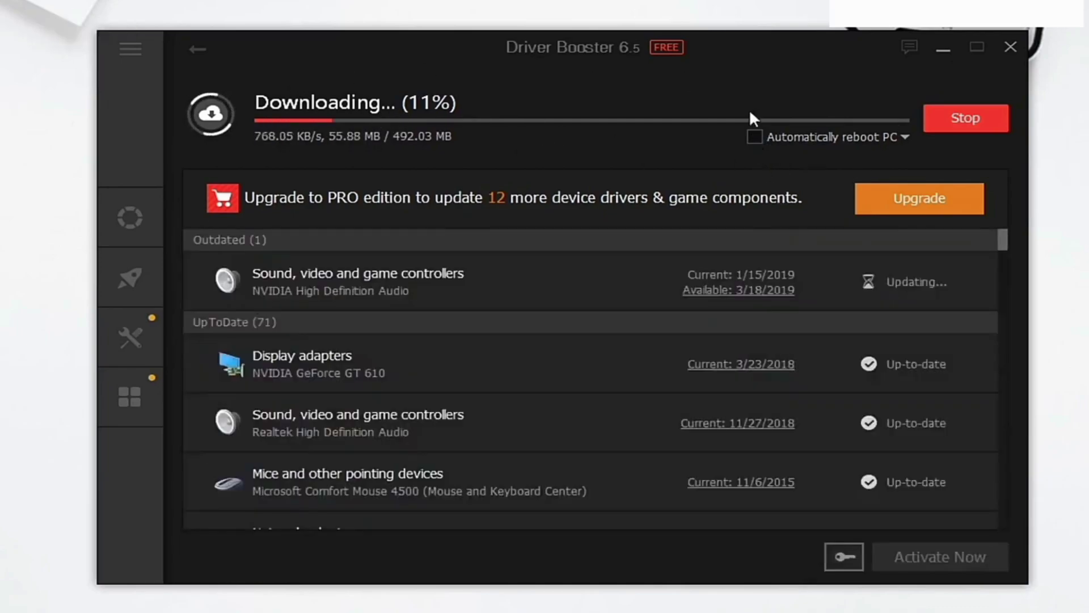
{"action": "left_click", "coordinate": [904, 137]}
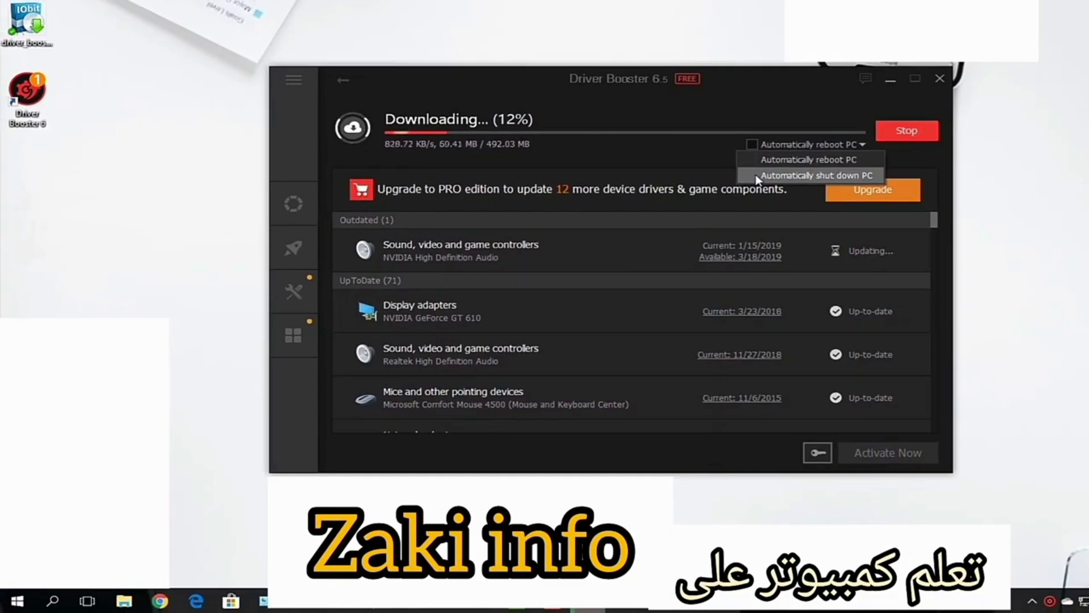
{"action": "left_click", "coordinate": [757, 176]}
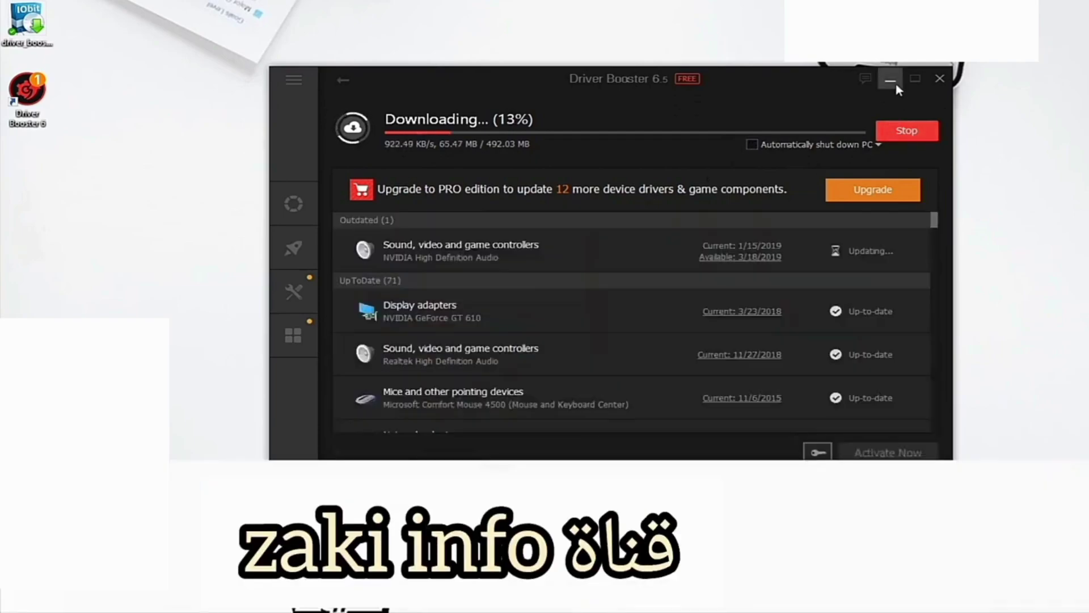
{"action": "left_click", "coordinate": [892, 82]}
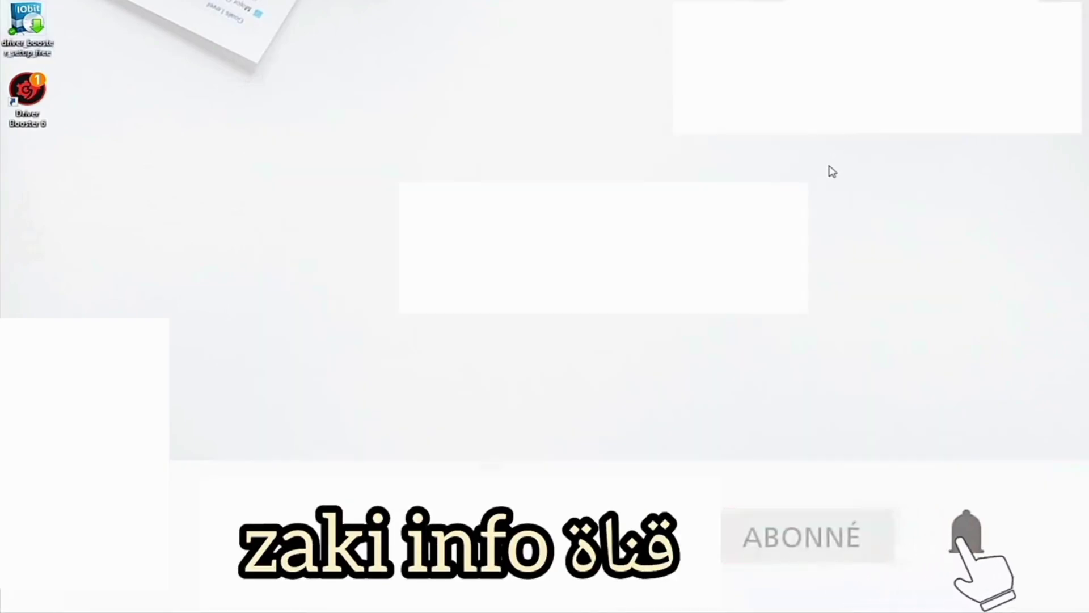